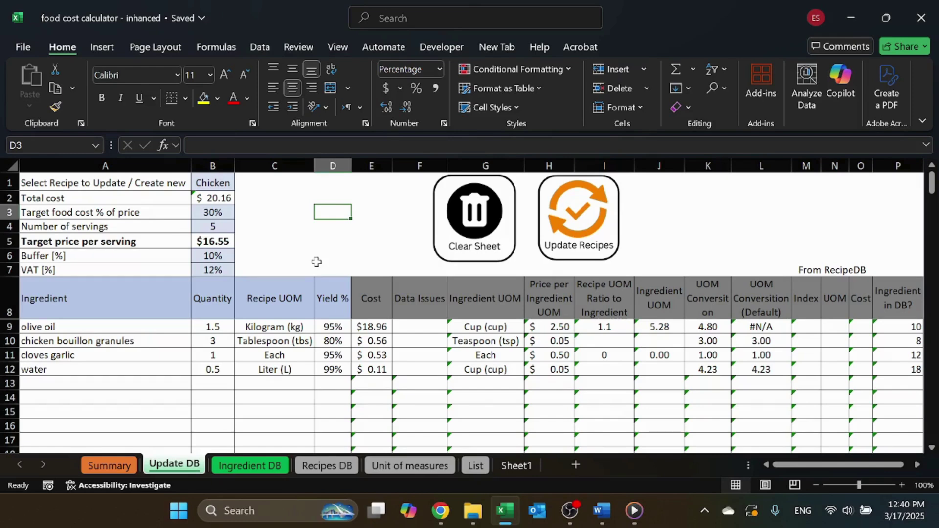
# - Load the Pizza Dough recipe on the Update DB sheet, switch to Pizza Margarita, and inspect its first ingredient
pyautogui.click(207, 184)
pyautogui.click(241, 184)
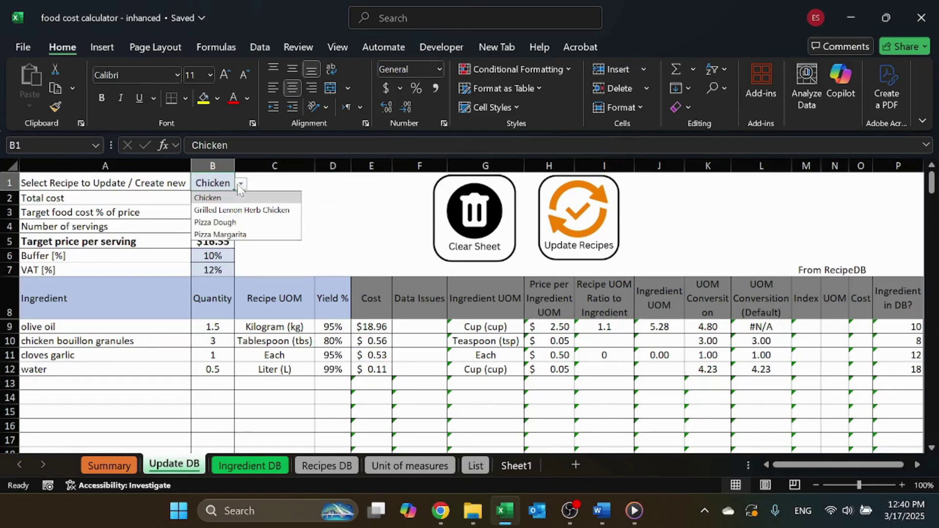
pyautogui.click(228, 223)
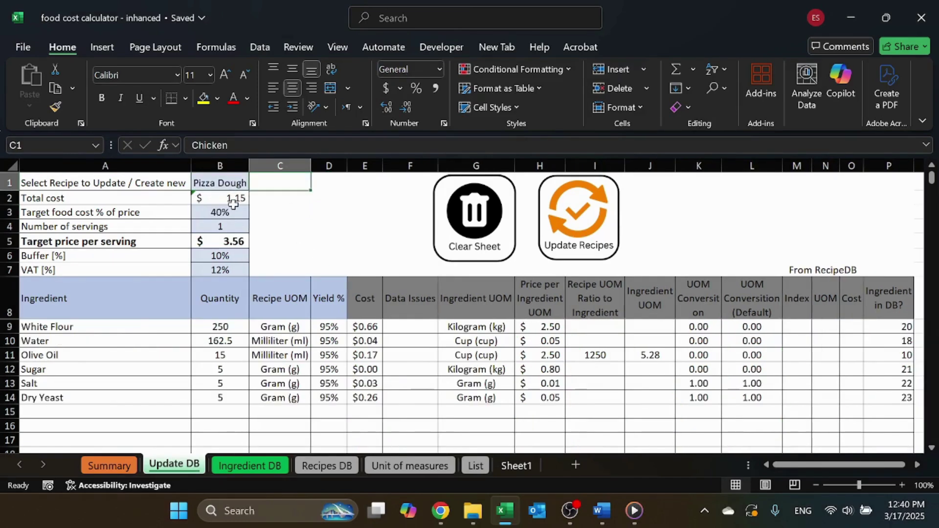
pyautogui.click(255, 184)
pyautogui.click(230, 236)
pyautogui.click(111, 324)
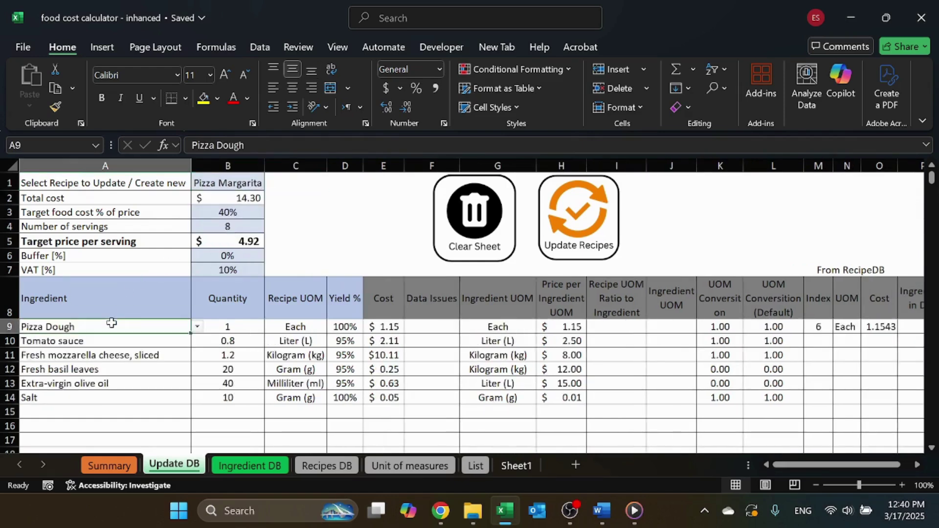
# - Inspect the volume and weight conversion entries for Garlic on the Ingredient DB sheet
pyautogui.click(276, 465)
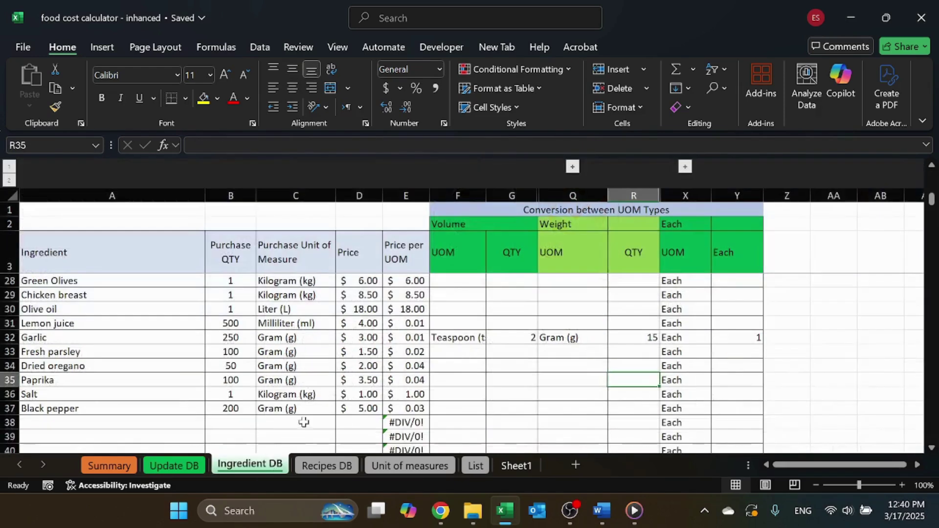
pyautogui.click(450, 337)
pyautogui.click(586, 338)
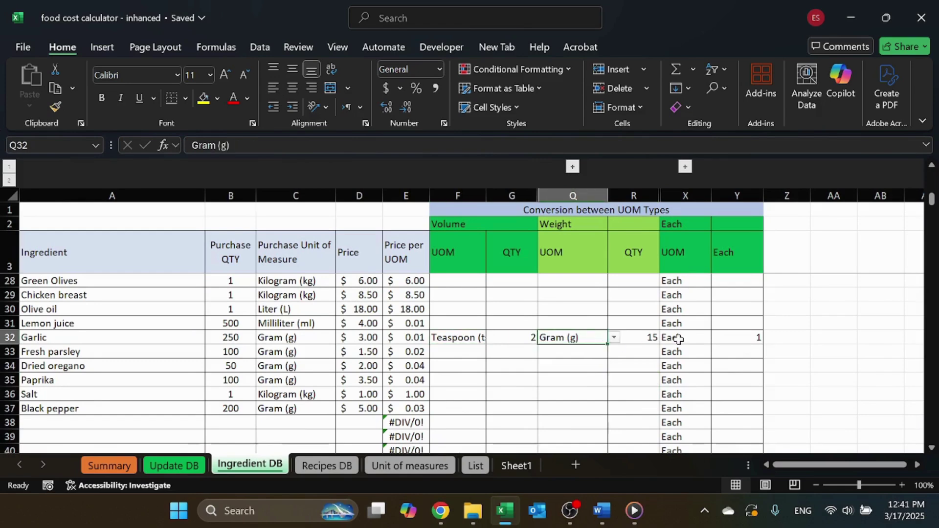
pyautogui.click(643, 335)
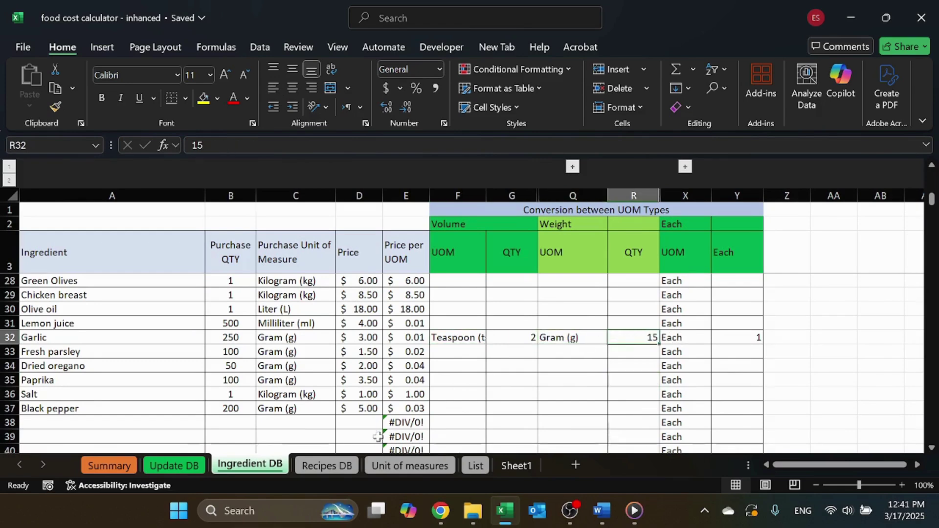
# - Review the saved recipe rows and their total costs on the Recipes DB sheet, and open the List sheet
pyautogui.click(333, 465)
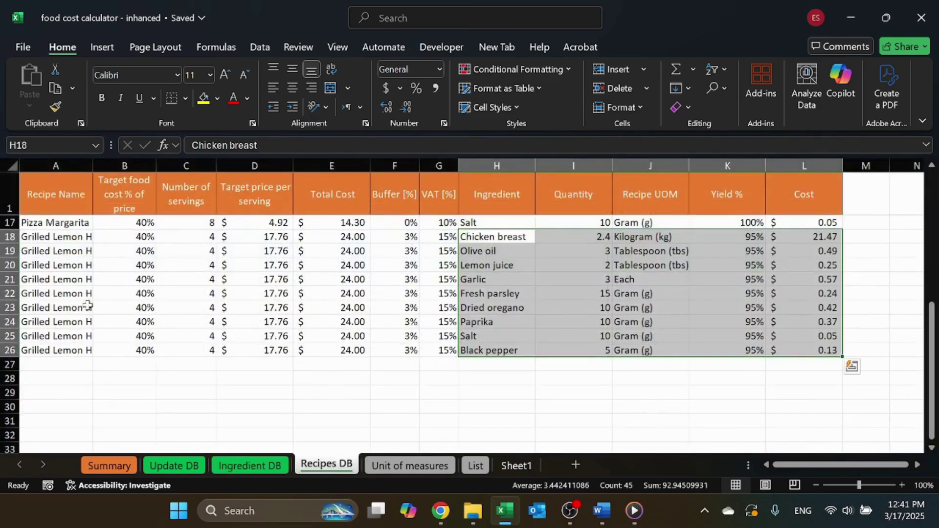
pyautogui.scroll(4, 327, 305)
pyautogui.scroll(-2, 327, 304)
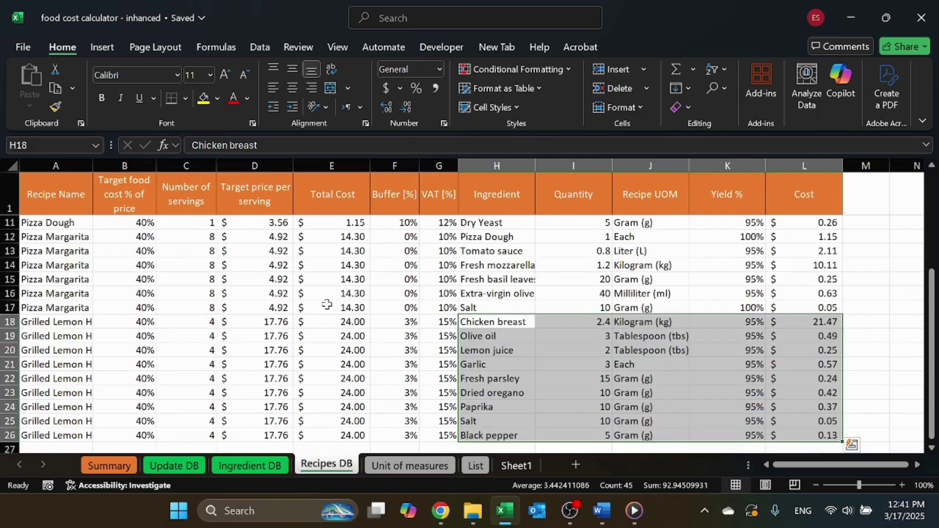
pyautogui.click(326, 306)
pyautogui.scroll(-1, 326, 304)
pyautogui.scroll(1, 327, 304)
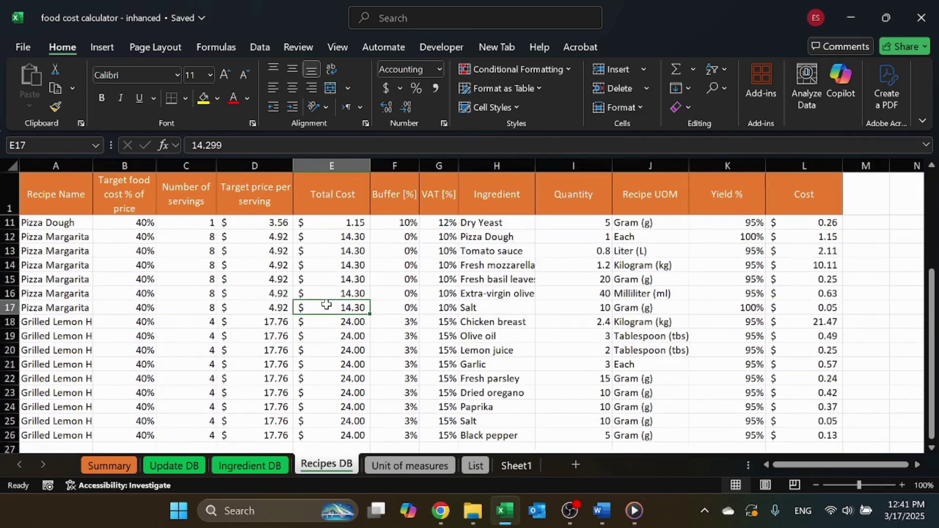
pyautogui.click(475, 466)
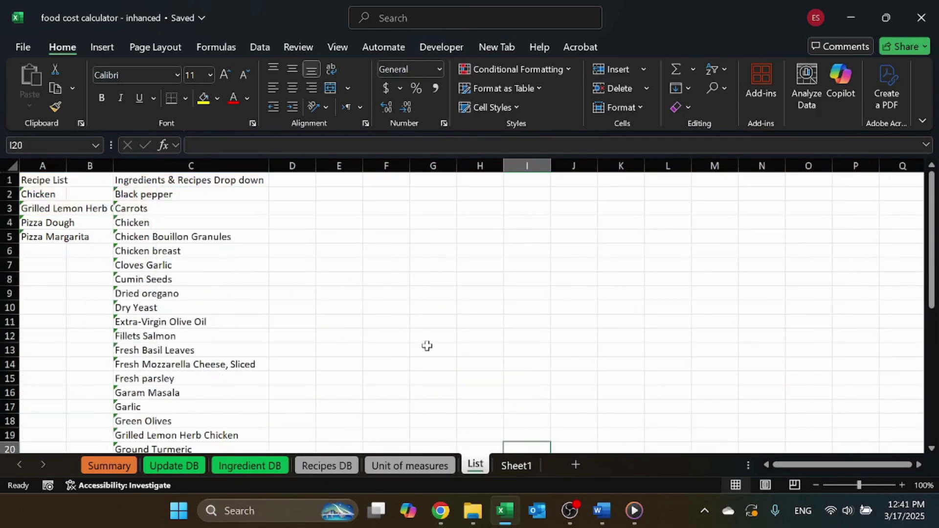
# - Load the Pizza Dough recipe on the Update DB sheet and stop the clipboard error from being shown again
pyautogui.click(194, 465)
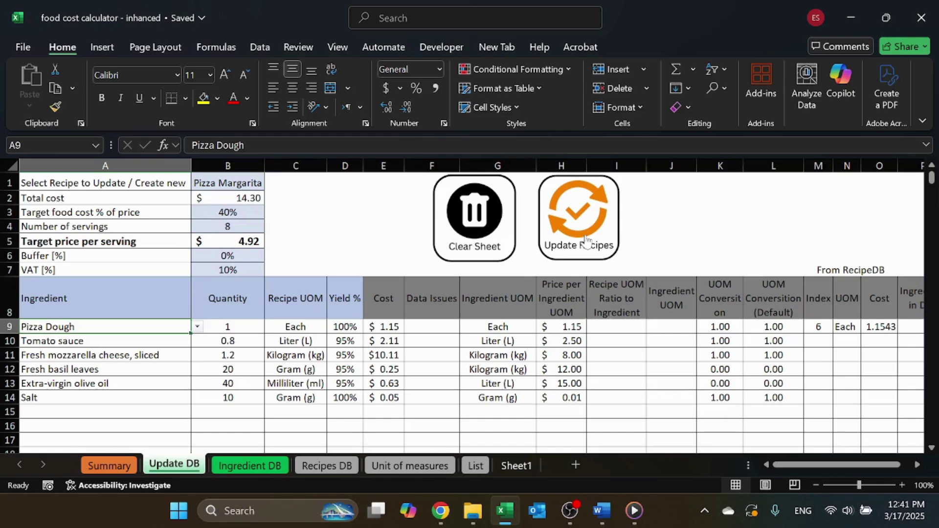
pyautogui.click(259, 181)
pyautogui.click(271, 183)
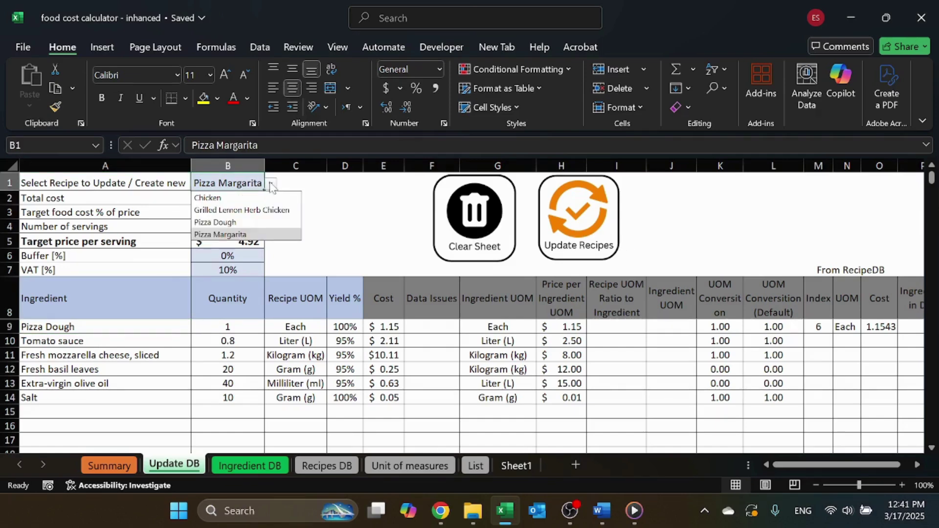
pyautogui.click(233, 222)
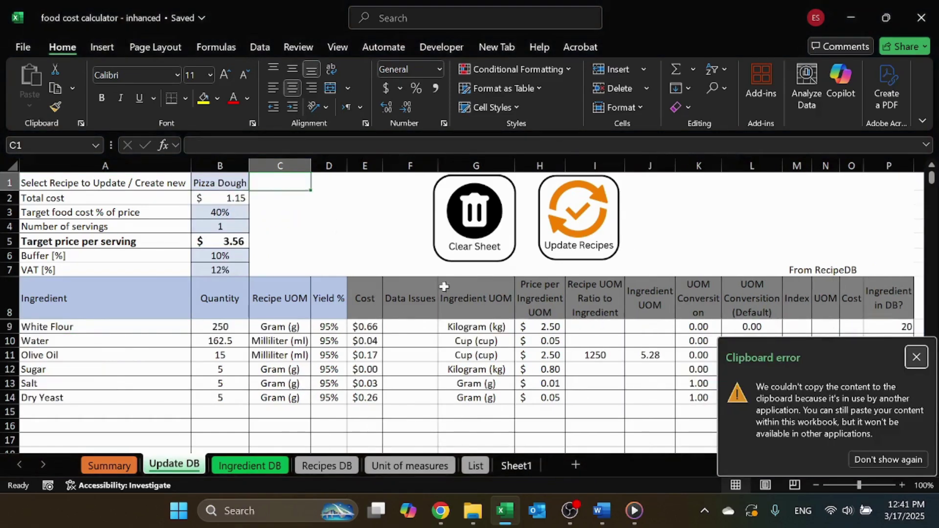
pyautogui.click(888, 460)
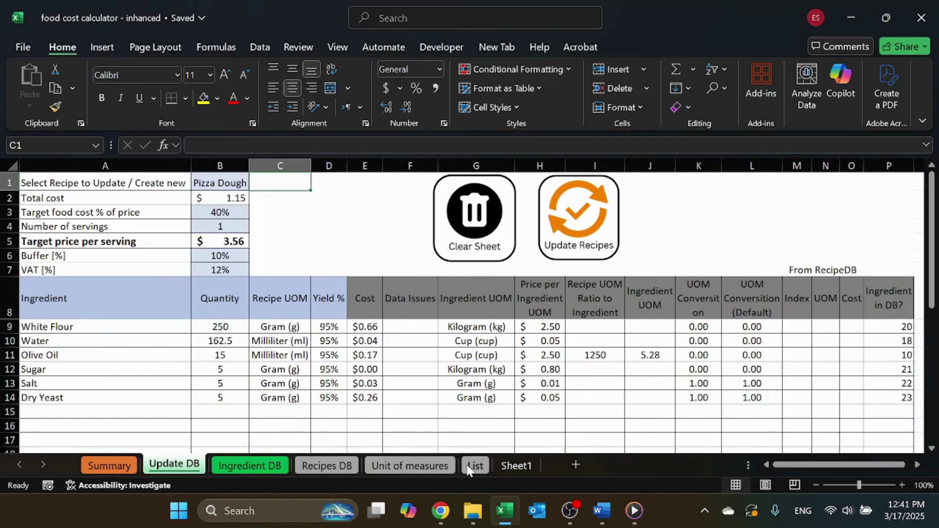
# - Inspect the formulas behind the recipe list and the ingredients and recipes drop-down list on the List sheet
pyautogui.click(472, 469)
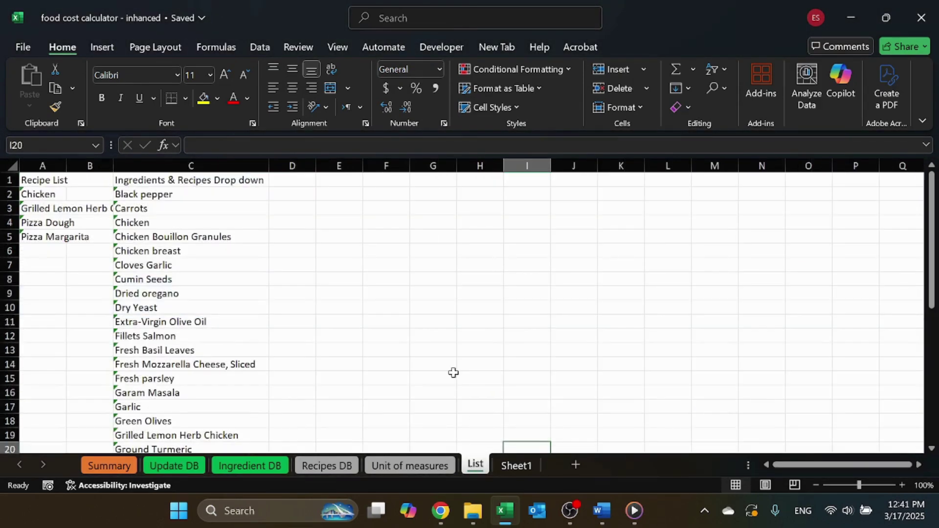
pyautogui.click(42, 199)
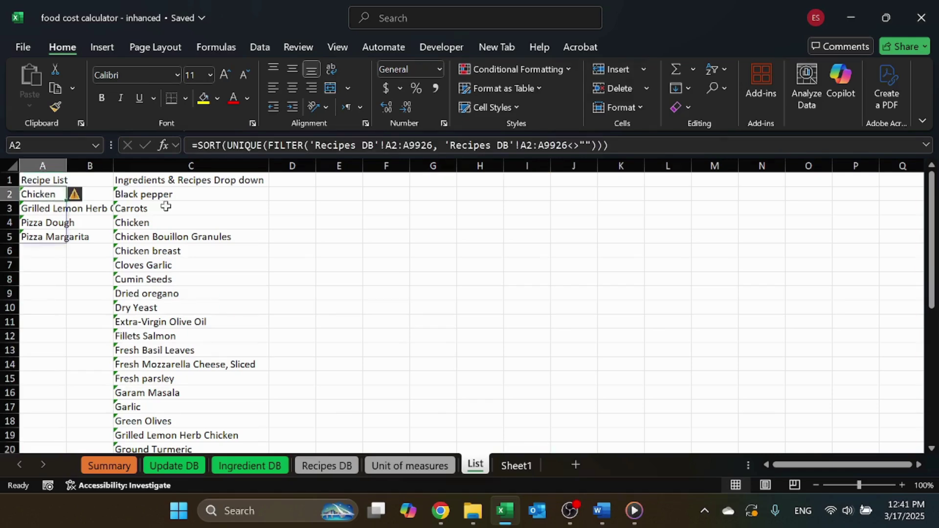
pyautogui.click(227, 196)
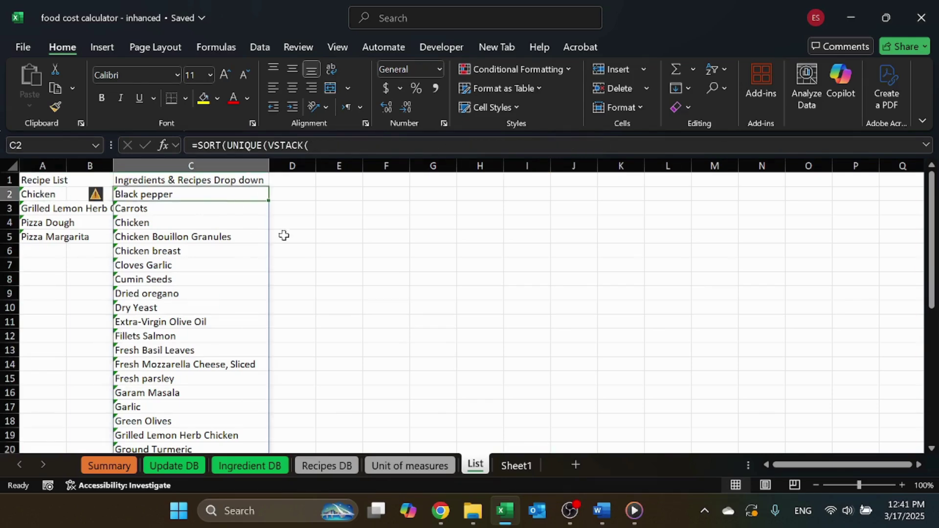
pyautogui.click(380, 305)
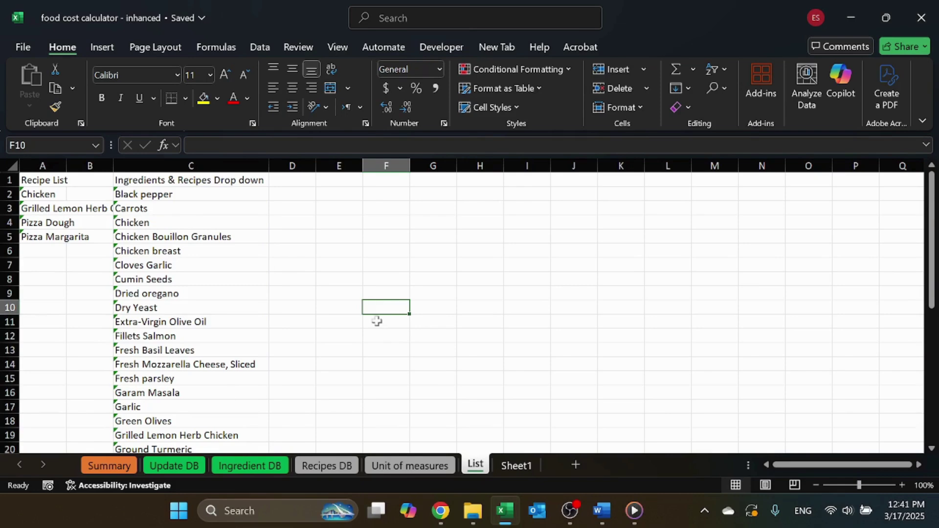
# - Examine the Unit of measures sheet's conversion table, including the milliliter ratios and the weight unit block, and its process notes
pyautogui.click(438, 466)
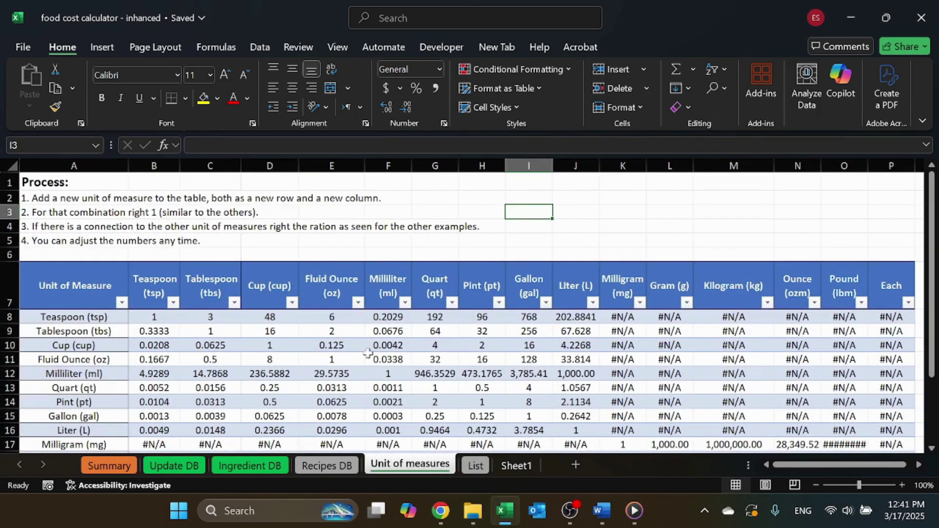
pyautogui.scroll(-1, 368, 353)
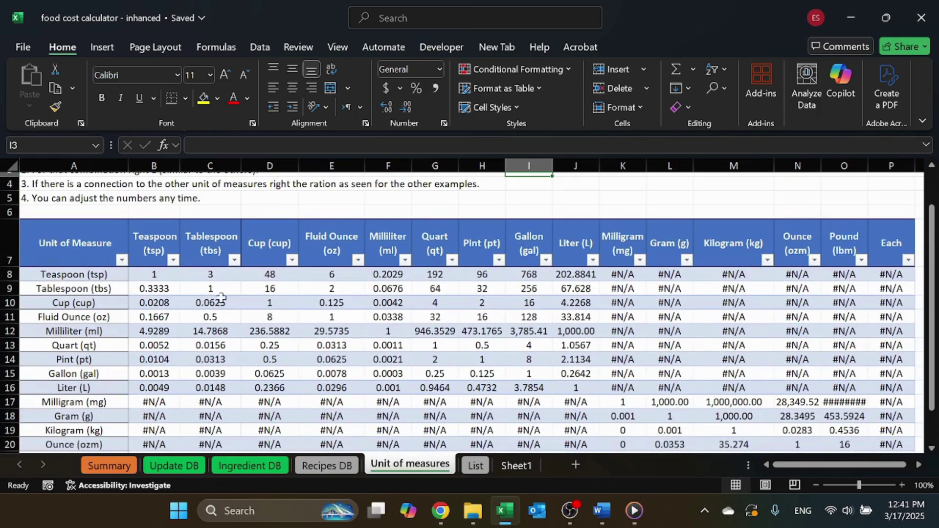
pyautogui.click(158, 331)
pyautogui.click(210, 331)
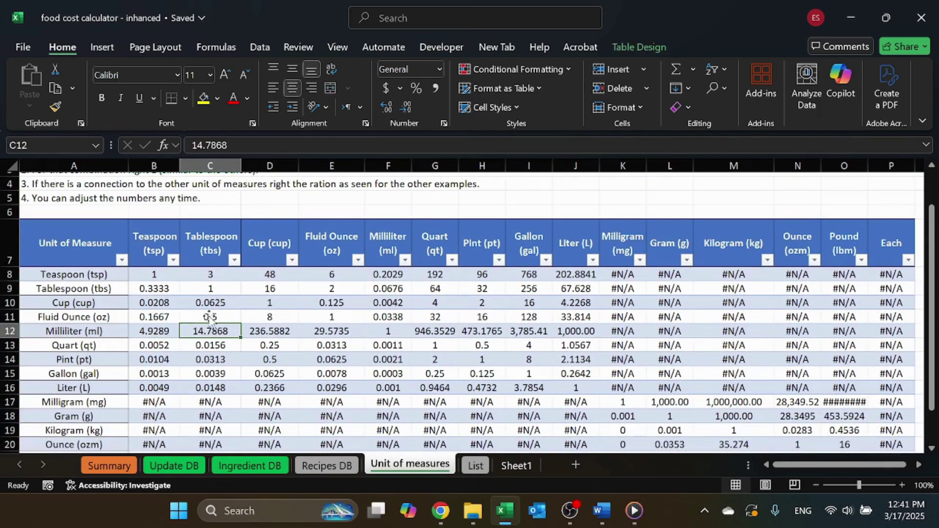
pyautogui.click(209, 257)
pyautogui.scroll(-2, 694, 363)
pyautogui.moveTo(622, 275); pyautogui.dragTo(806, 314)
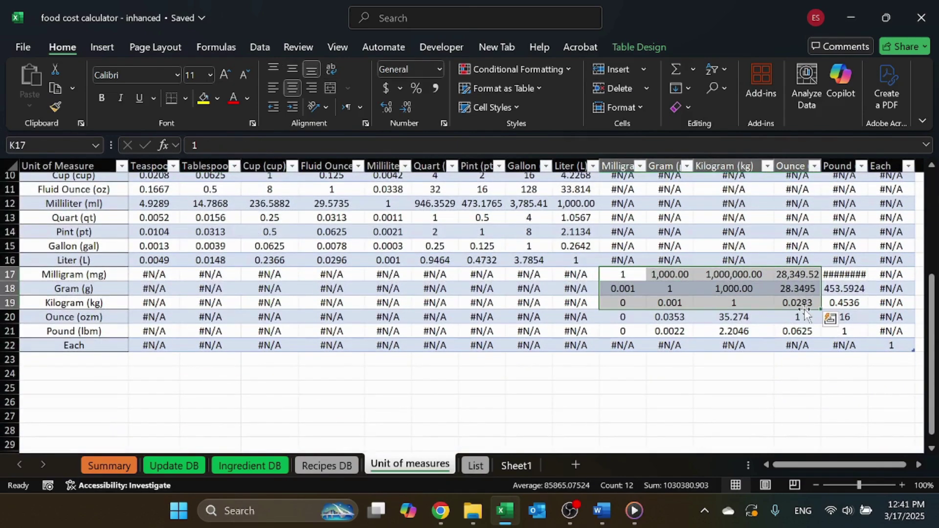
pyautogui.scroll(1, 806, 314)
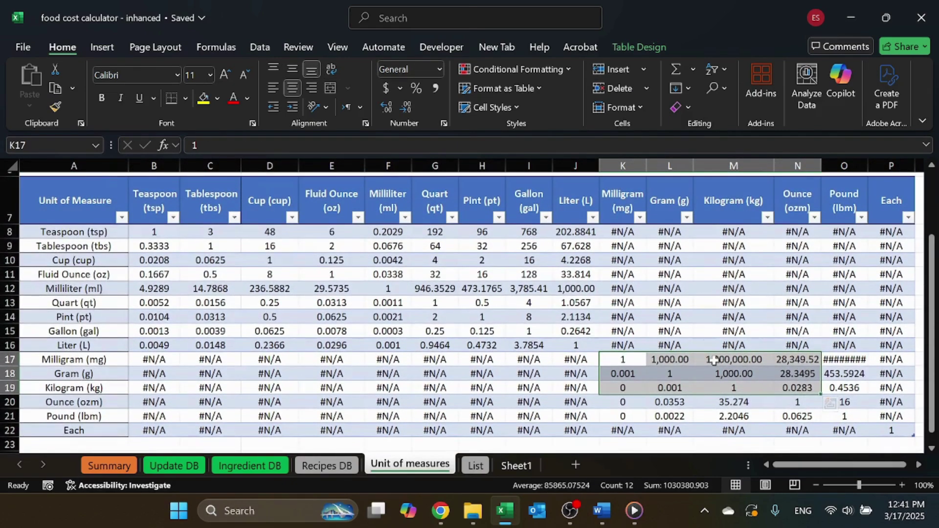
pyautogui.scroll(3, 713, 360)
pyautogui.click(549, 211)
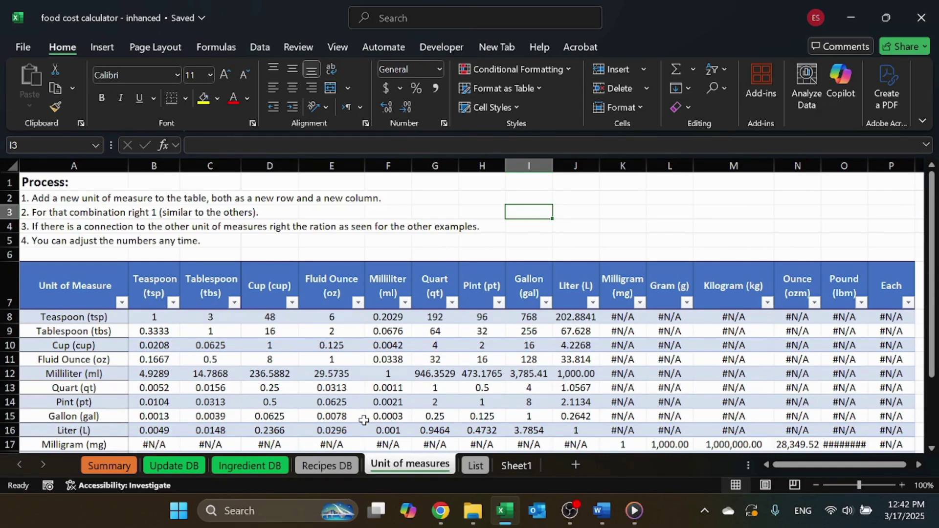
# - Fit the Recipe Name column on the Recipes DB sheet to its contents and inspect the first Pizza Dough row
pyautogui.click(318, 466)
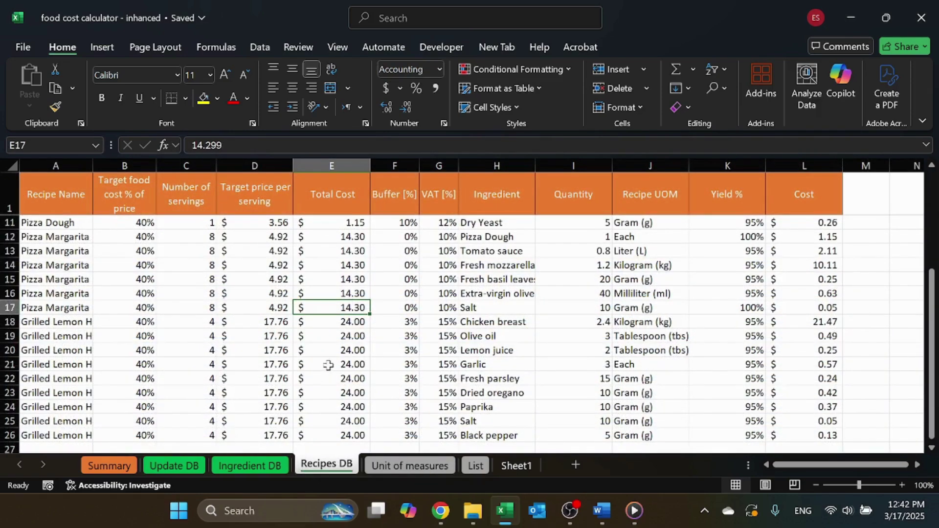
pyautogui.doubleClick(93, 161)
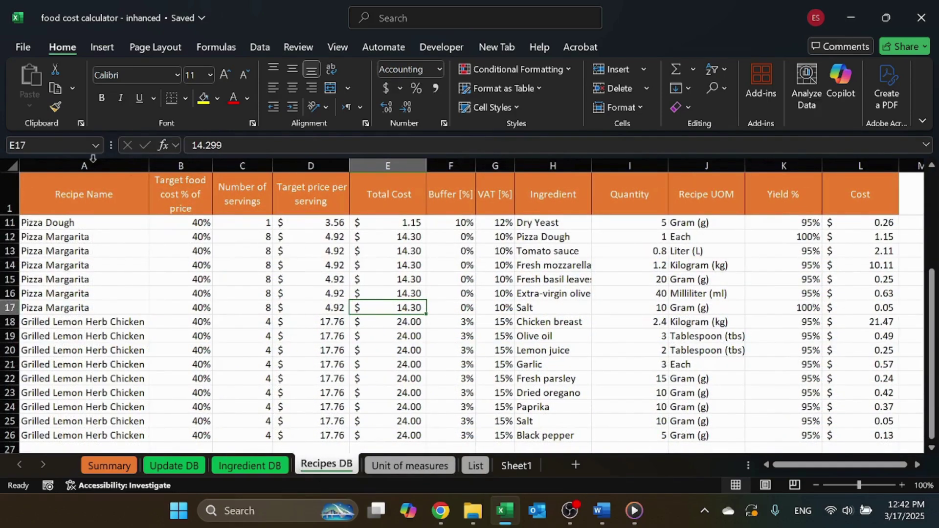
pyautogui.scroll(3, 241, 322)
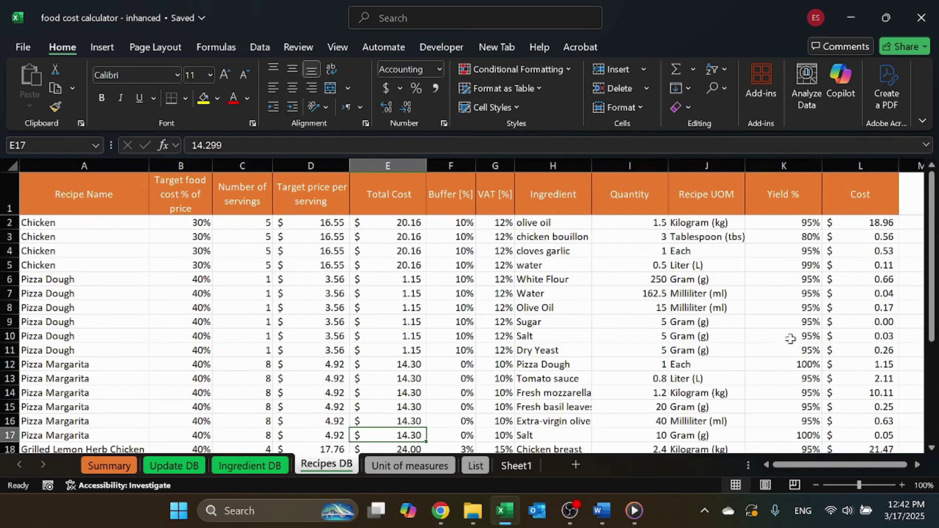
pyautogui.click(47, 280)
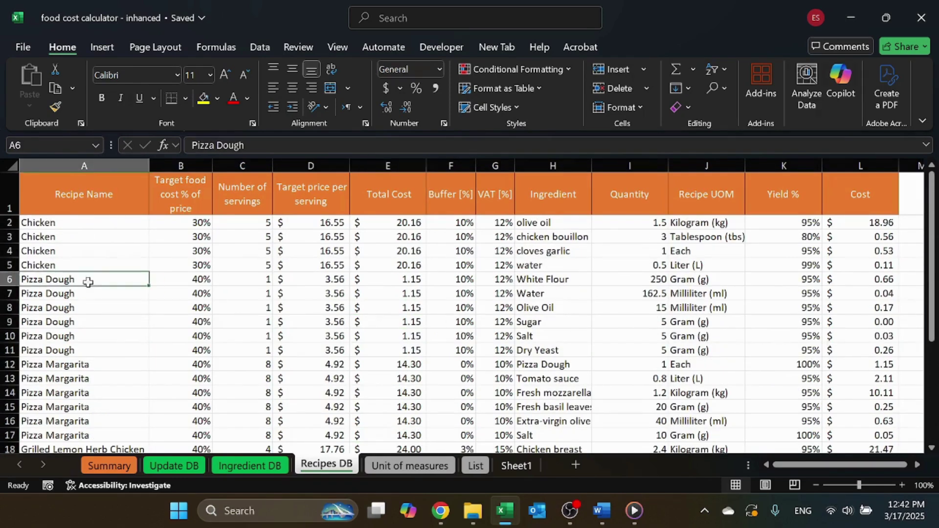
pyautogui.click(691, 283)
pyautogui.click(866, 281)
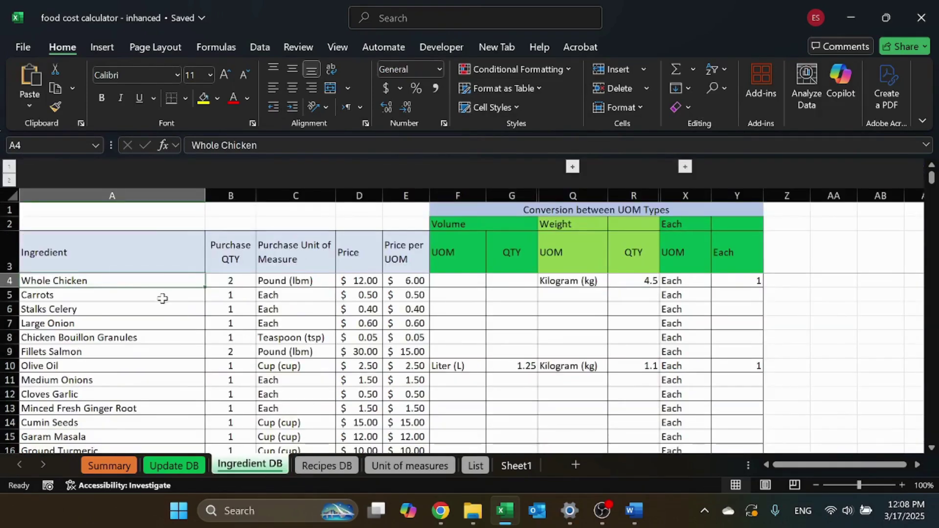
# - Inspect the Ingredient column's header and first two entries on the Ingredient DB sheet
pyautogui.rightClick(172, 261)
pyautogui.click(132, 233)
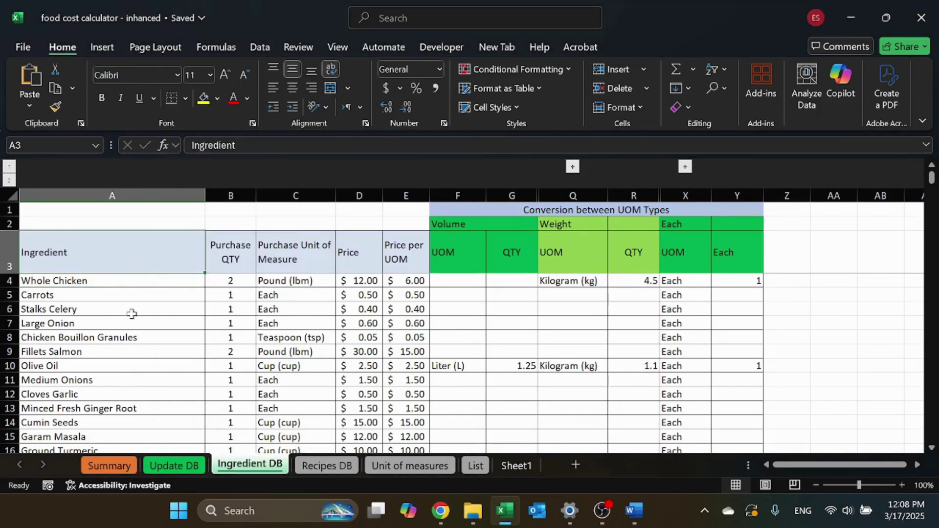
pyautogui.click(143, 278)
pyautogui.click(140, 295)
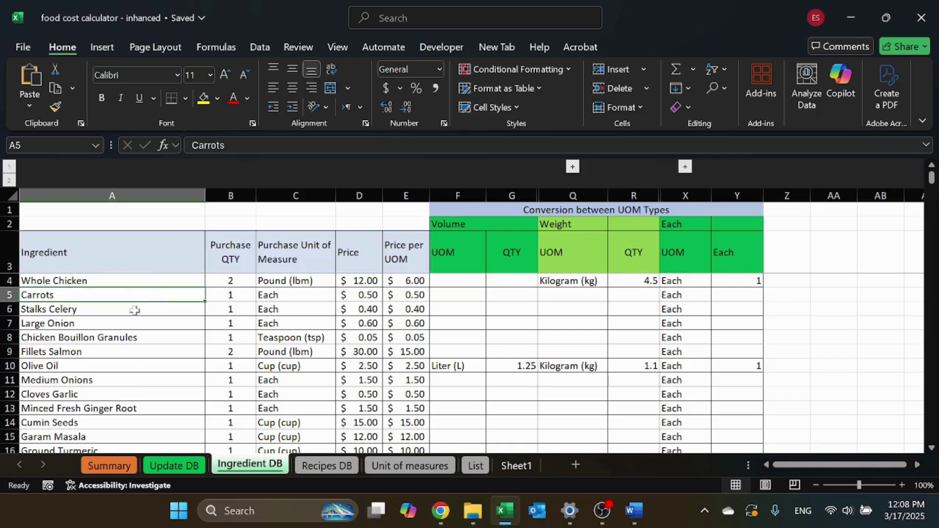
# - Inspect Whole Chicken's purchase quantity, purchase unit of measure, price and price per UOM formula
pyautogui.click(236, 280)
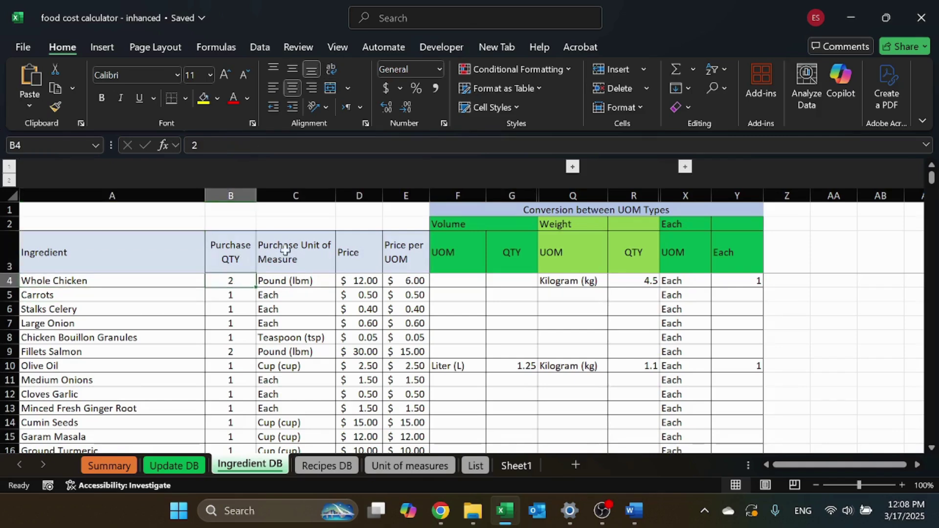
pyautogui.click(313, 281)
pyautogui.click(374, 282)
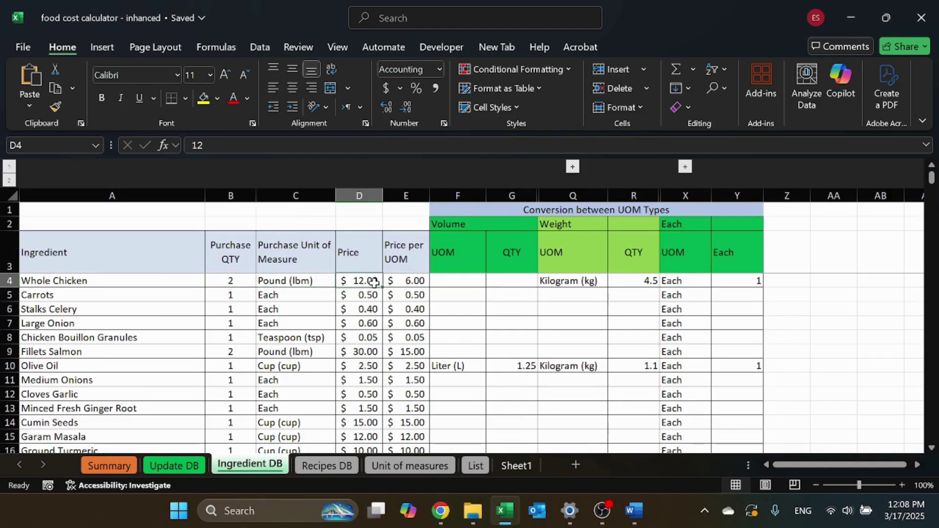
pyautogui.click(415, 277)
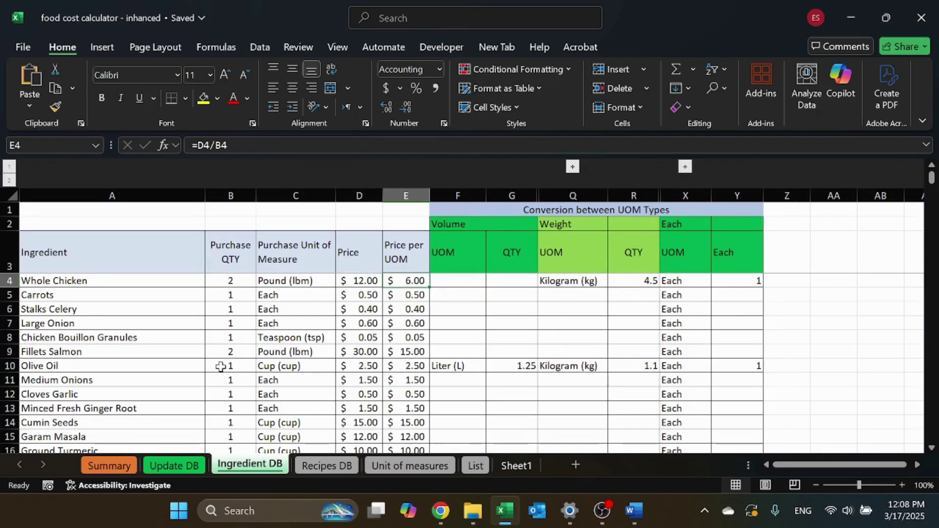
# - Inspect Olive Oil's row on the Ingredient DB sheet, checking its purchase unit of measure and price
pyautogui.click(9, 366)
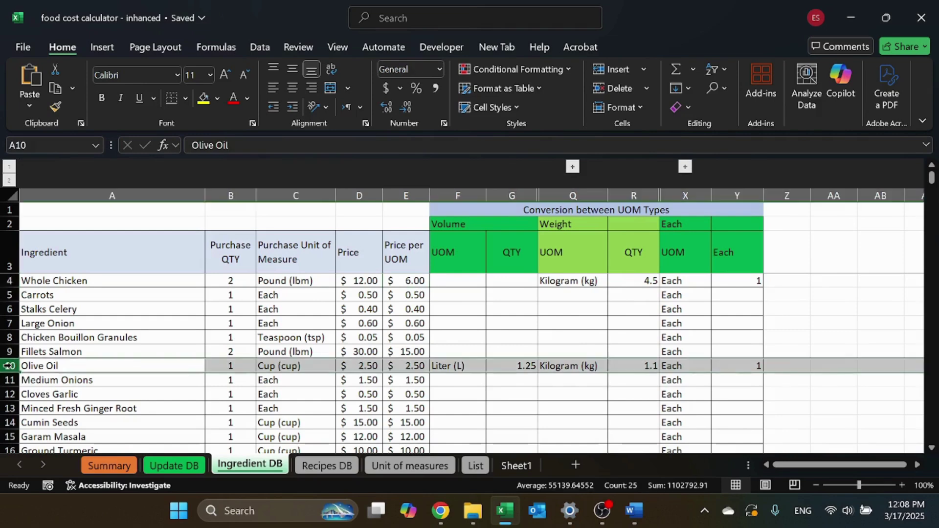
pyautogui.click(157, 364)
pyautogui.click(279, 364)
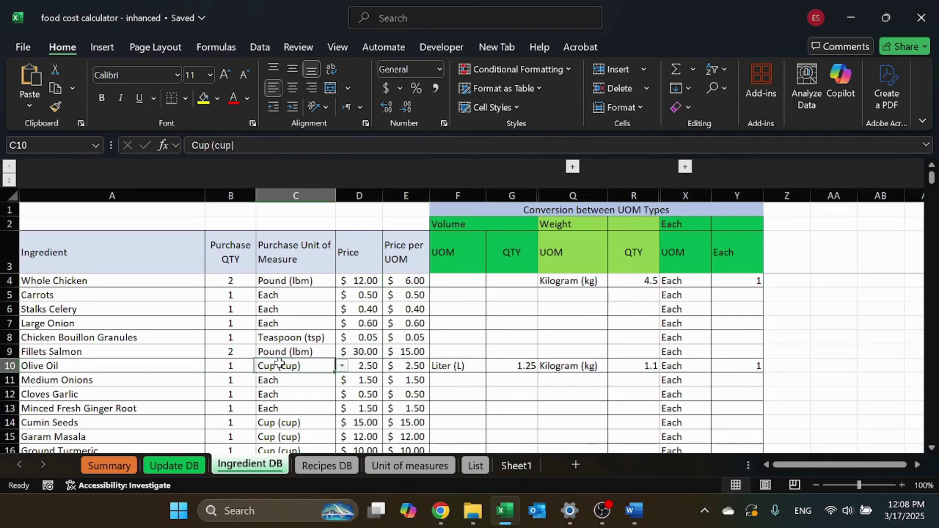
pyautogui.click(366, 362)
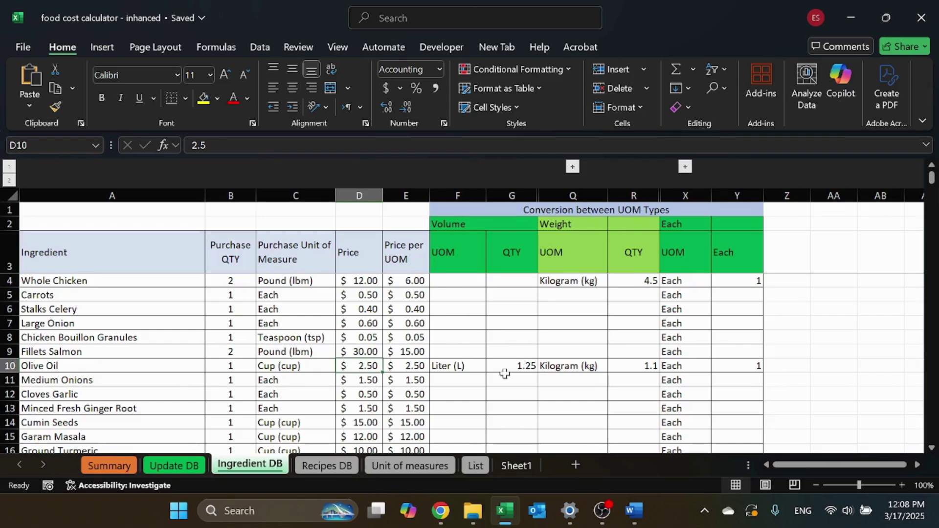
# - Inspect Olive Oil's volume, weight and each conversion units and quantities
pyautogui.click(467, 370)
pyautogui.click(522, 366)
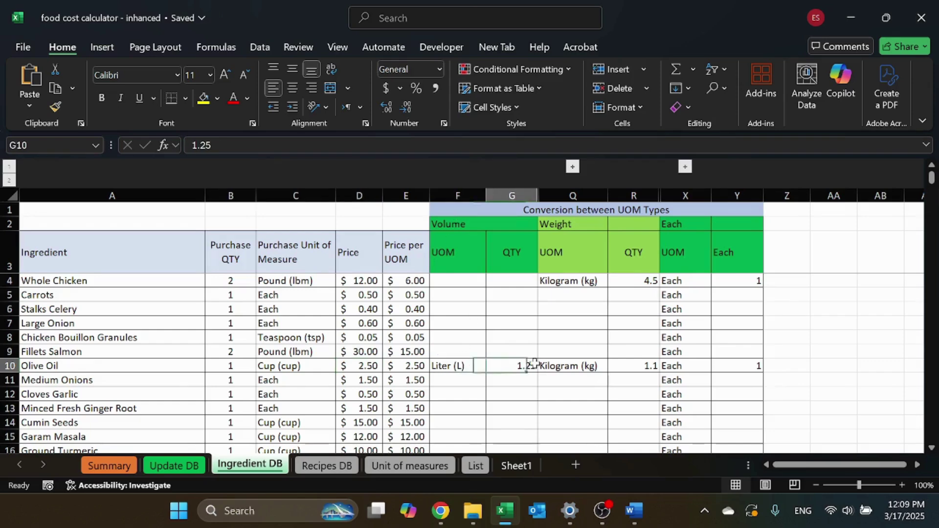
pyautogui.click(461, 366)
pyautogui.click(646, 366)
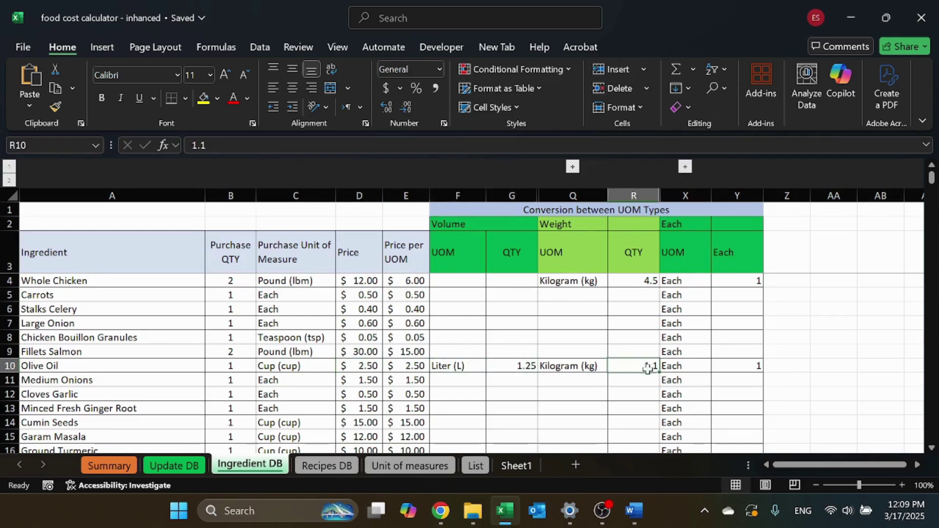
pyautogui.click(742, 363)
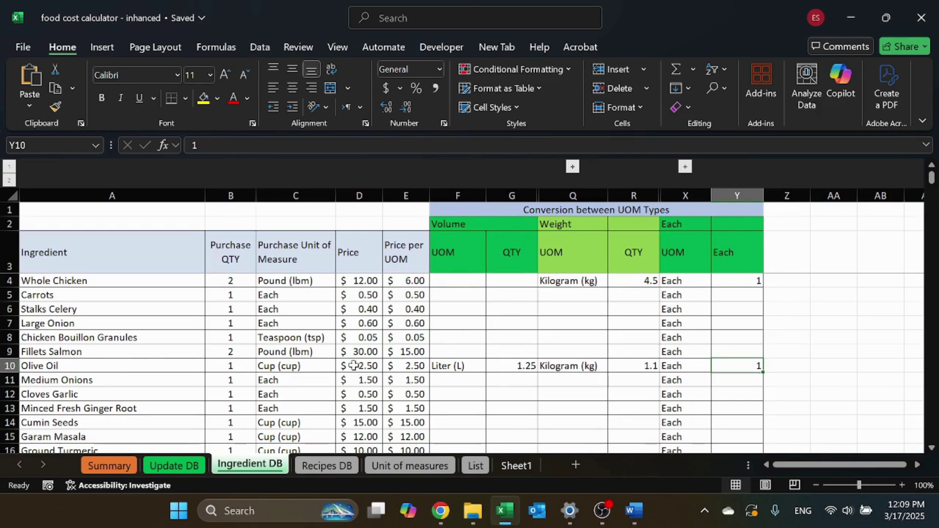
# - Check Large Onion's unit conversion cells against its purchase unit of measure
pyautogui.moveTo(465, 321); pyautogui.dragTo(737, 323)
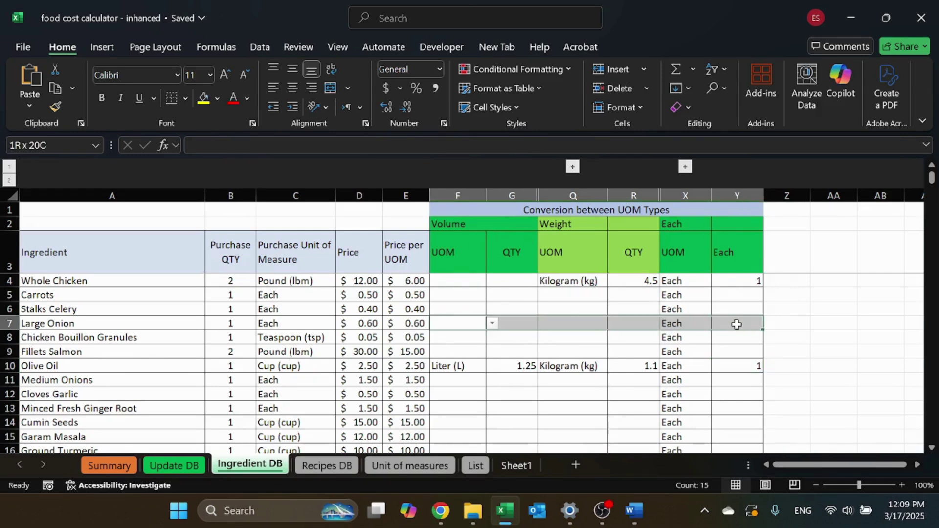
pyautogui.click(581, 321)
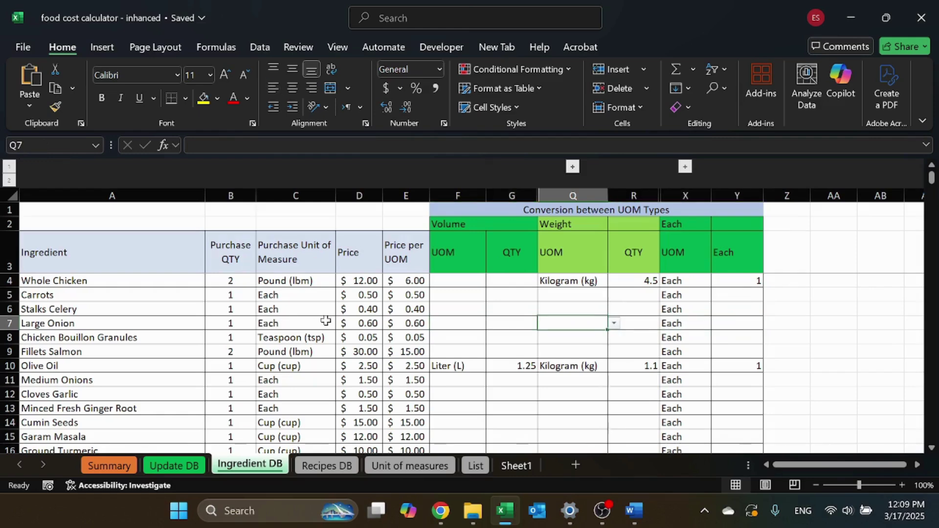
pyautogui.click(284, 321)
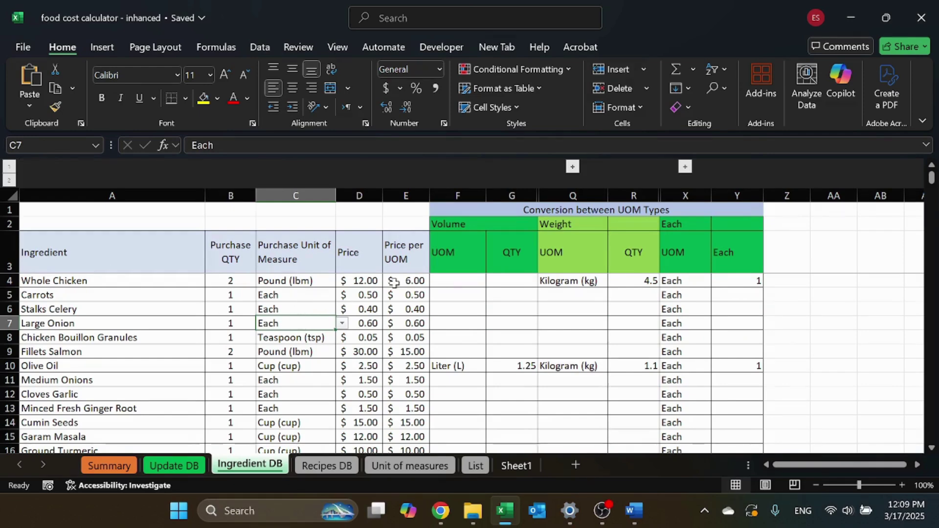
# - Inspect Whole Chicken's weight conversion unit and quantity, and look over the rest of the ingredient list
pyautogui.click(137, 278)
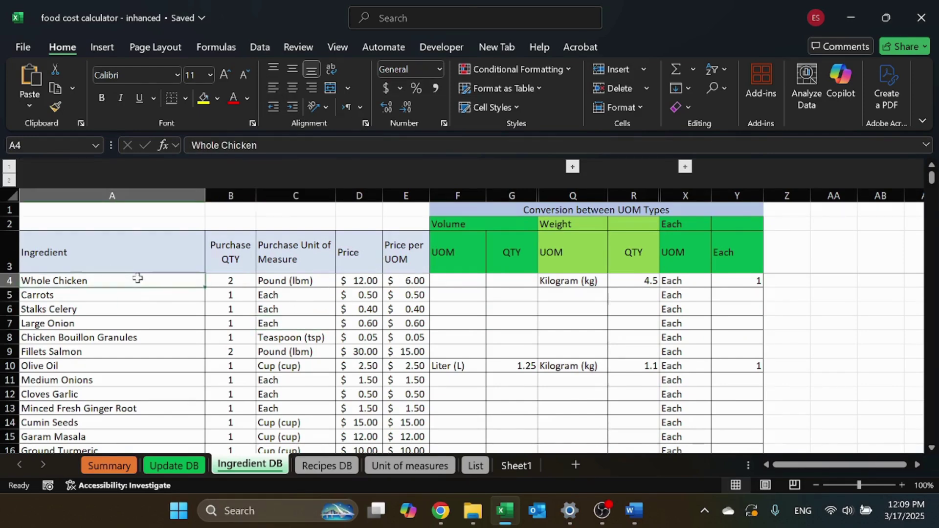
pyautogui.moveTo(566, 280); pyautogui.dragTo(631, 280)
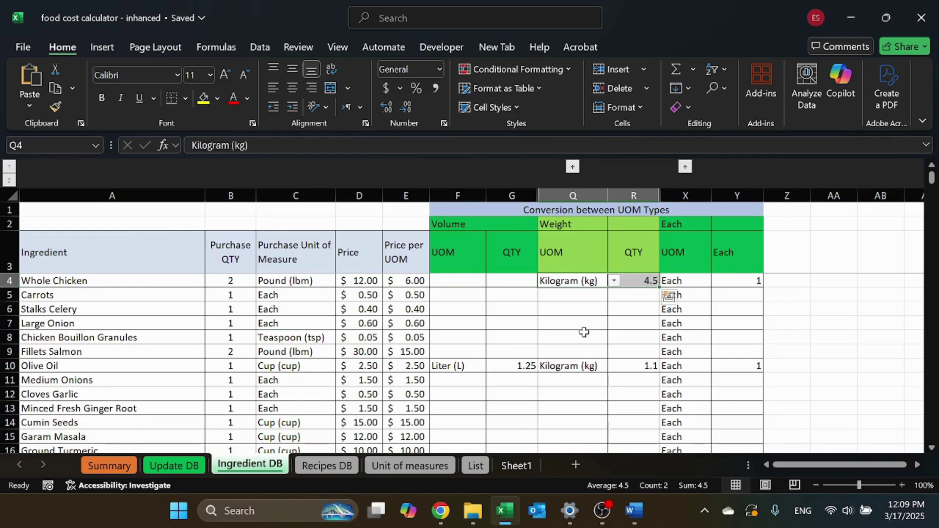
pyautogui.scroll(-6, 374, 296)
pyautogui.scroll(6, 374, 296)
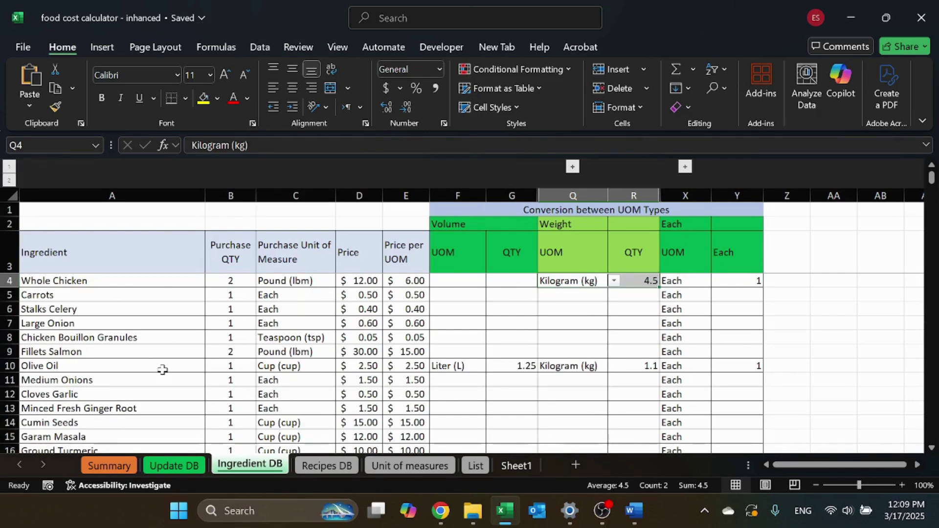
# - Open the Update DB sheet and load the Chicken recipe into it
pyautogui.click(175, 465)
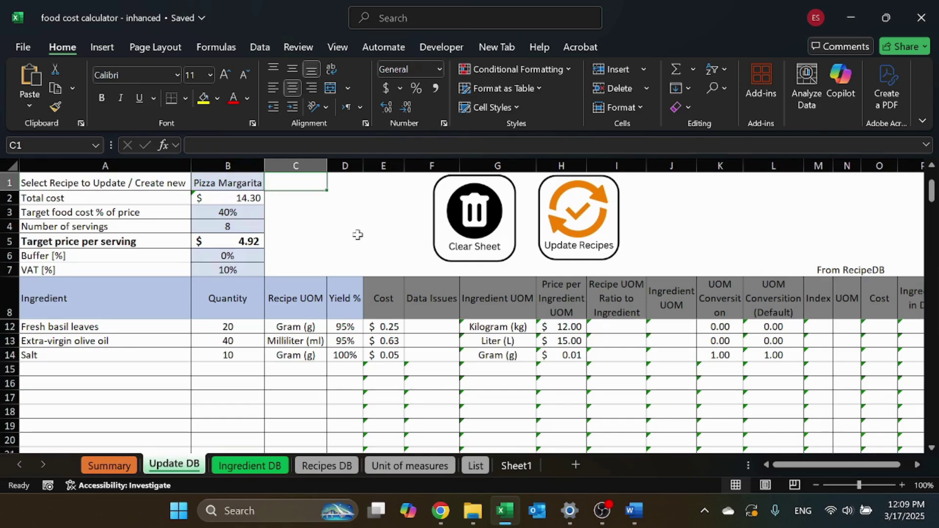
pyautogui.scroll(1, 230, 317)
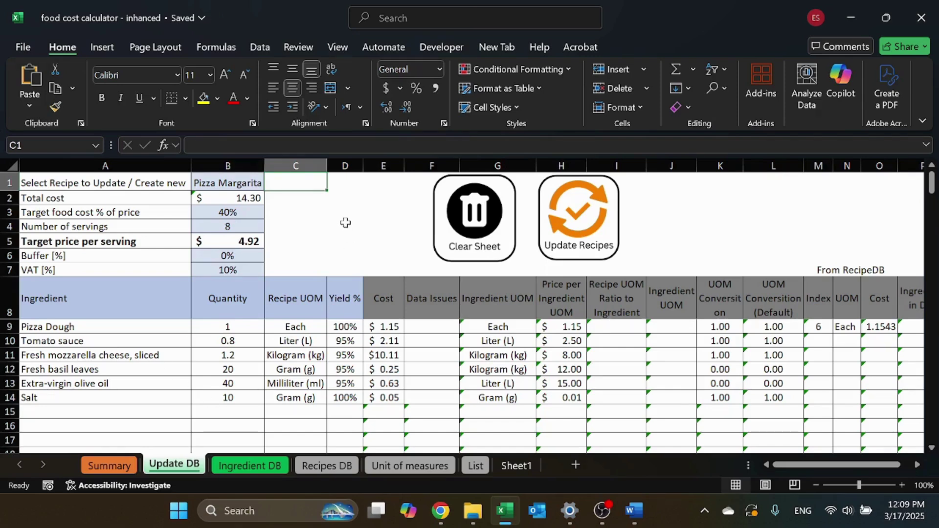
pyautogui.click(230, 180)
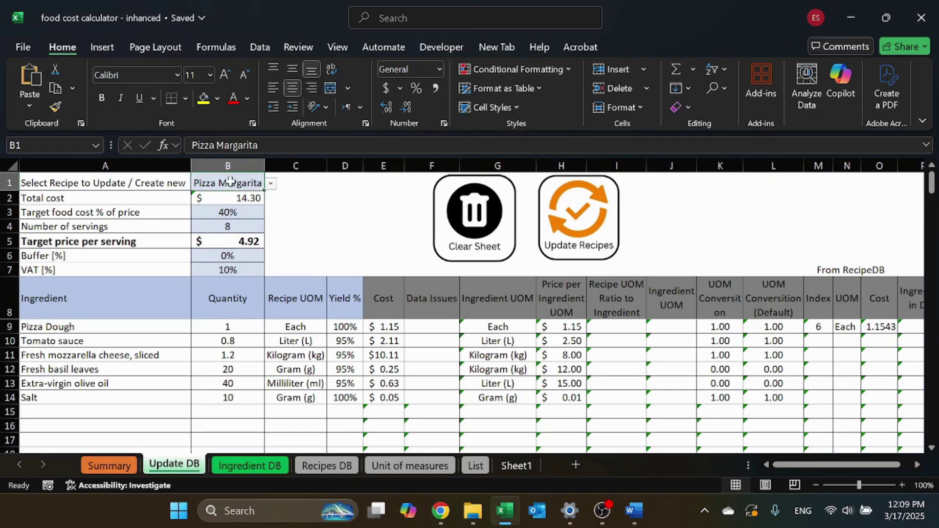
pyautogui.click(270, 185)
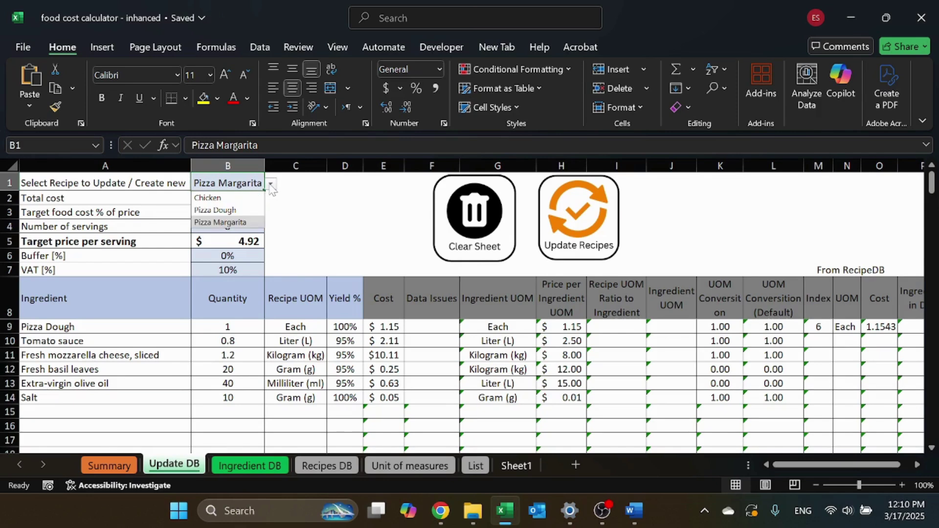
pyautogui.click(251, 198)
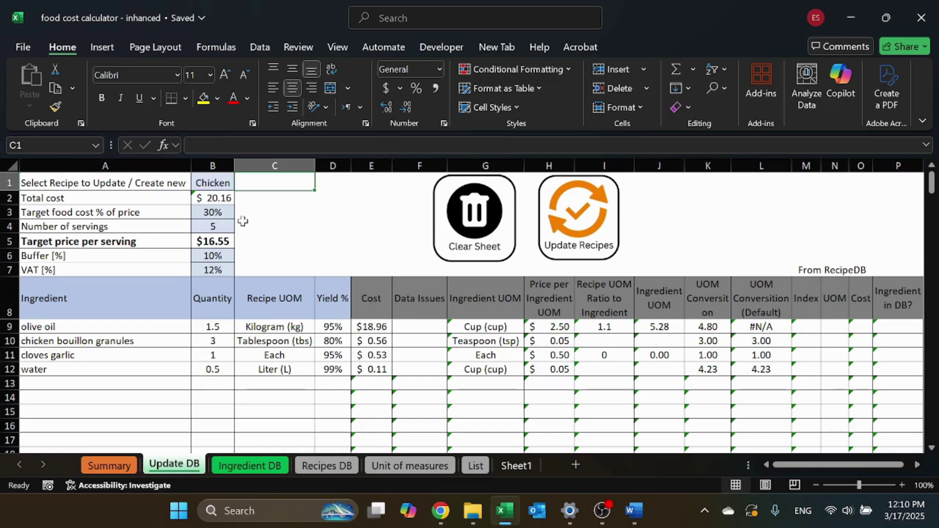
# - Load the Pizza Dough recipe on the Update DB sheet and briefly check the Recipes DB sheet
pyautogui.click(223, 186)
pyautogui.click(242, 184)
pyautogui.click(233, 210)
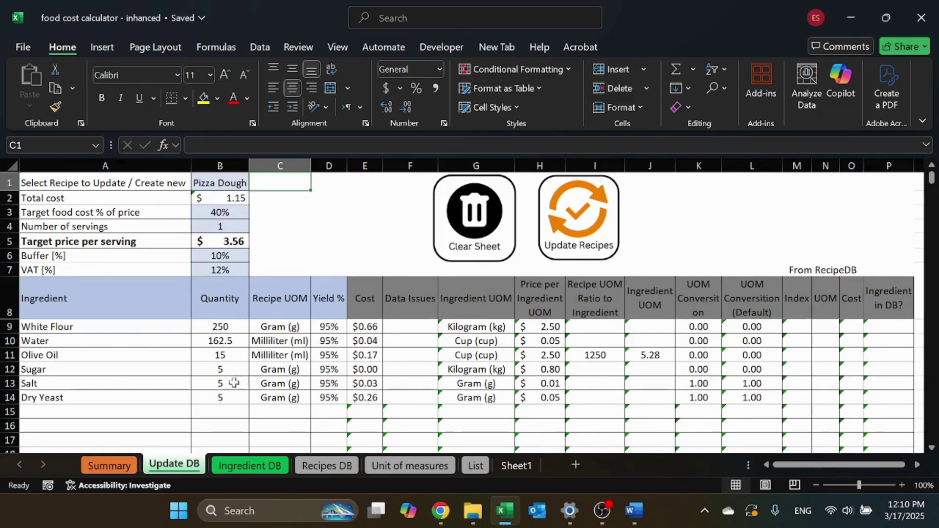
pyautogui.click(322, 466)
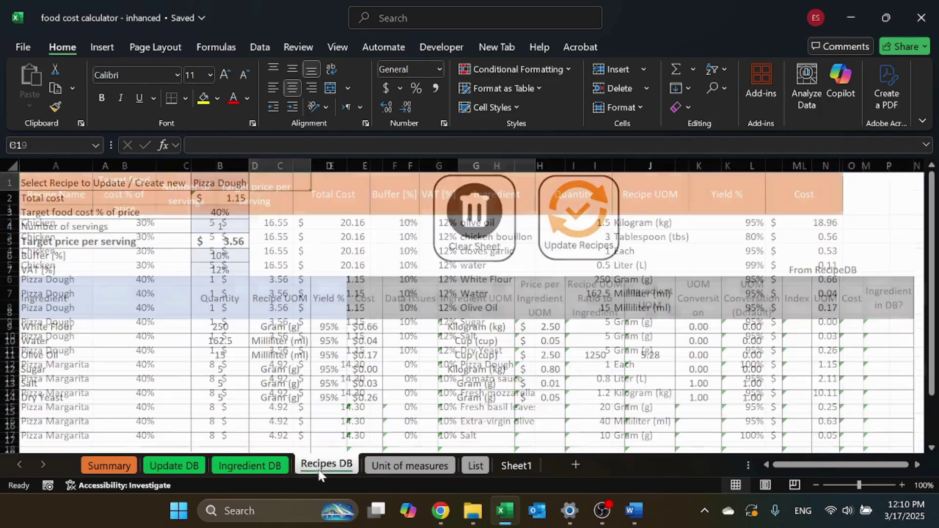
pyautogui.click(180, 464)
# - Load the Pizza Margarita recipe on the Update DB sheet
pyautogui.click(226, 178)
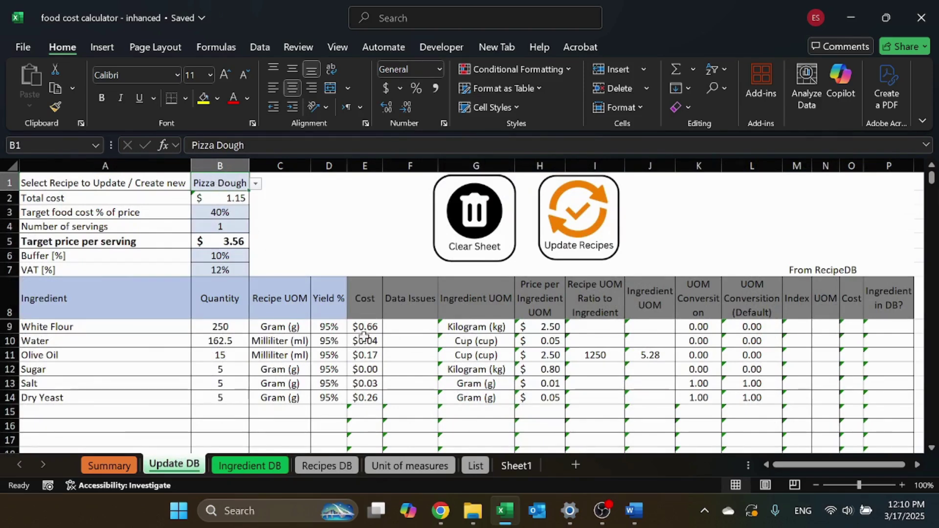
pyautogui.click(256, 184)
pyautogui.click(227, 223)
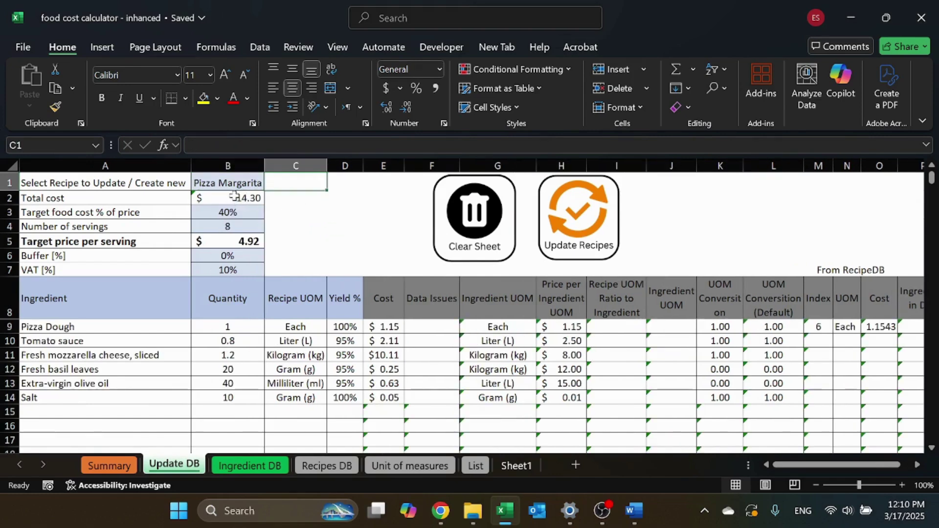
# - Inspect Pizza Margarita's target food cost percentage, number of servings, target price per serving, buffer and VAT
pyautogui.click(237, 215)
pyautogui.click(237, 227)
pyautogui.click(237, 242)
pyautogui.click(238, 256)
pyautogui.click(238, 270)
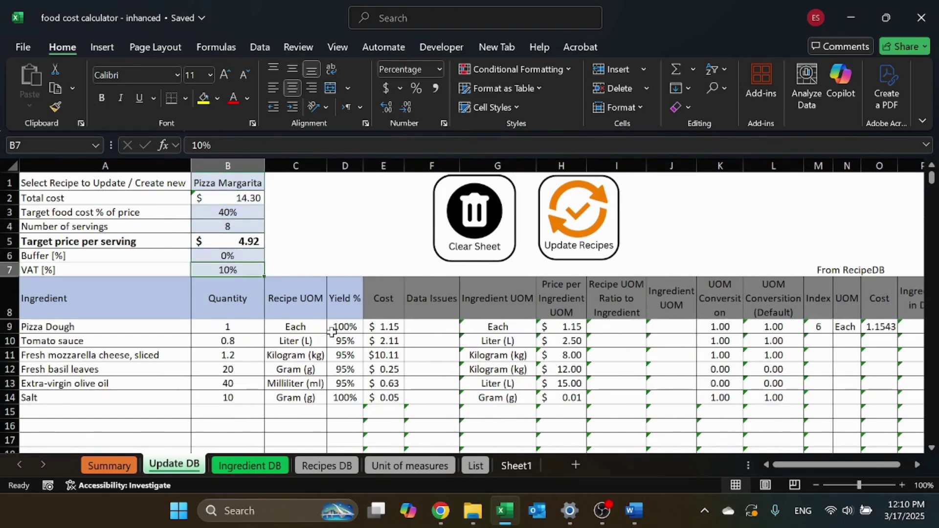
# - Inspect the Pizza Dough ingredient entry and its cost formula in the Pizza Margarita recipe
pyautogui.click(113, 325)
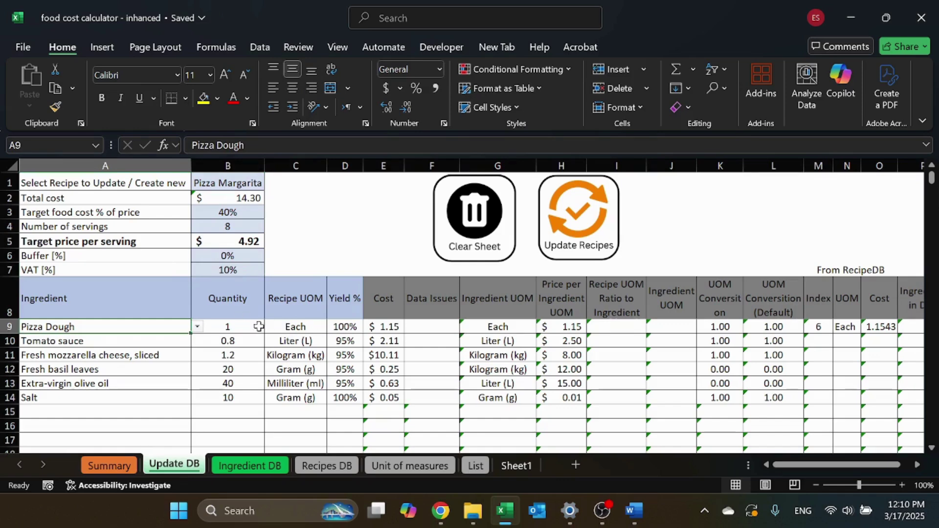
pyautogui.click(382, 324)
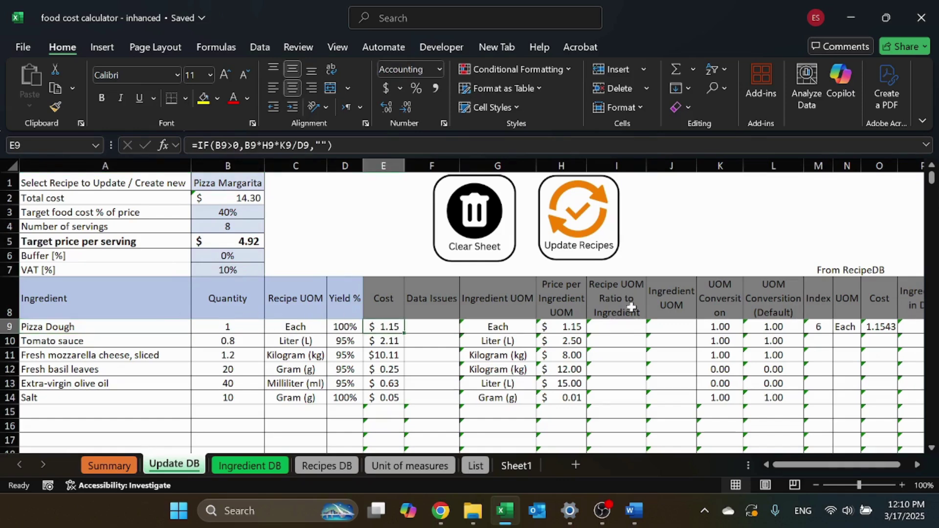
pyautogui.click(334, 227)
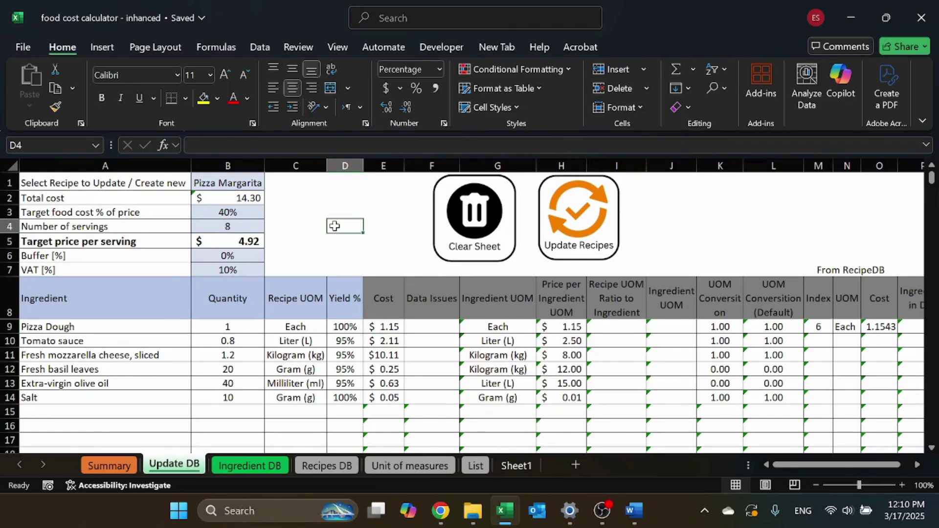
# - Review the recipe's pricing inputs: target food cost percentage, number of servings, buffer and VAT
pyautogui.click(248, 212)
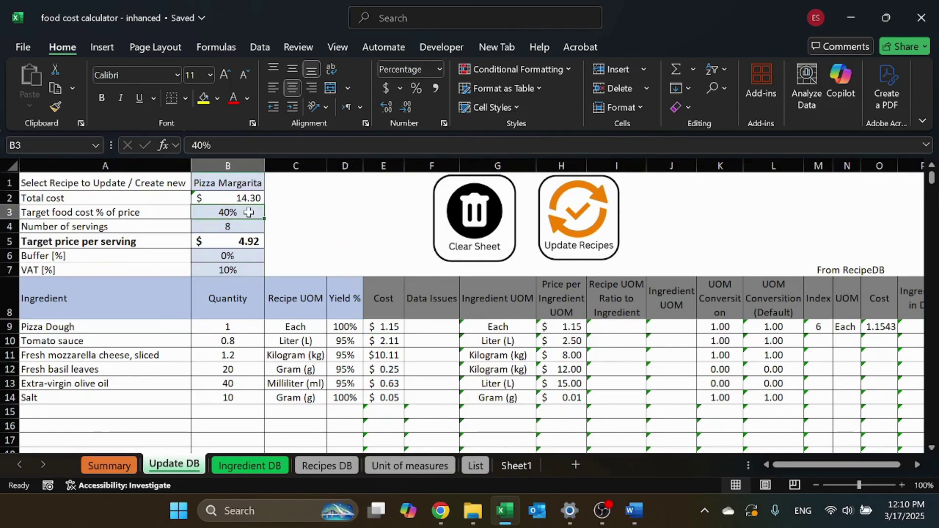
pyautogui.click(251, 226)
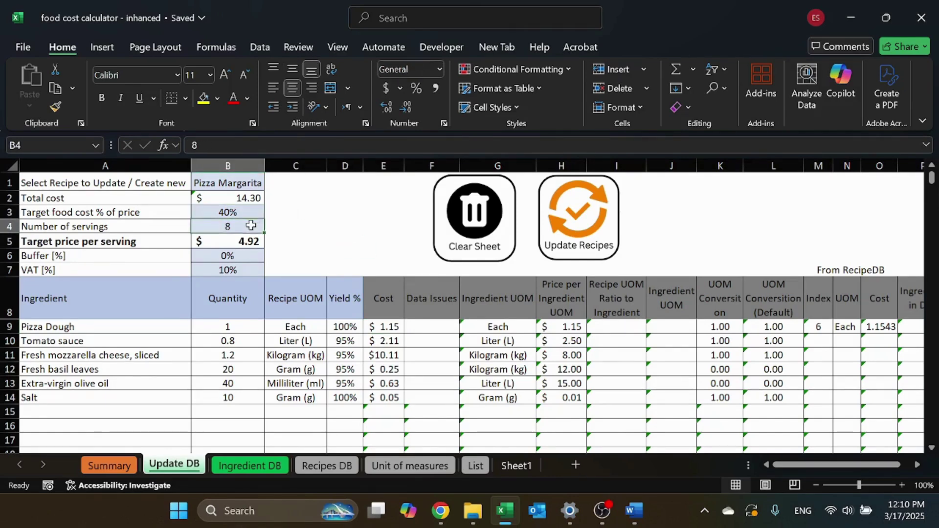
pyautogui.click(249, 256)
pyautogui.click(249, 270)
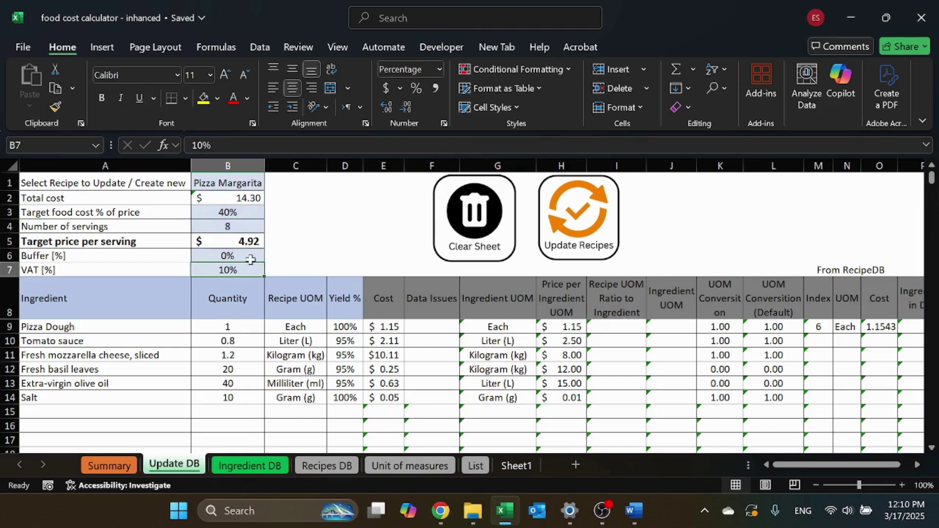
# - Try a buffer of 10% for Pizza Margarita, and set it back to 0%
pyautogui.click(236, 255)
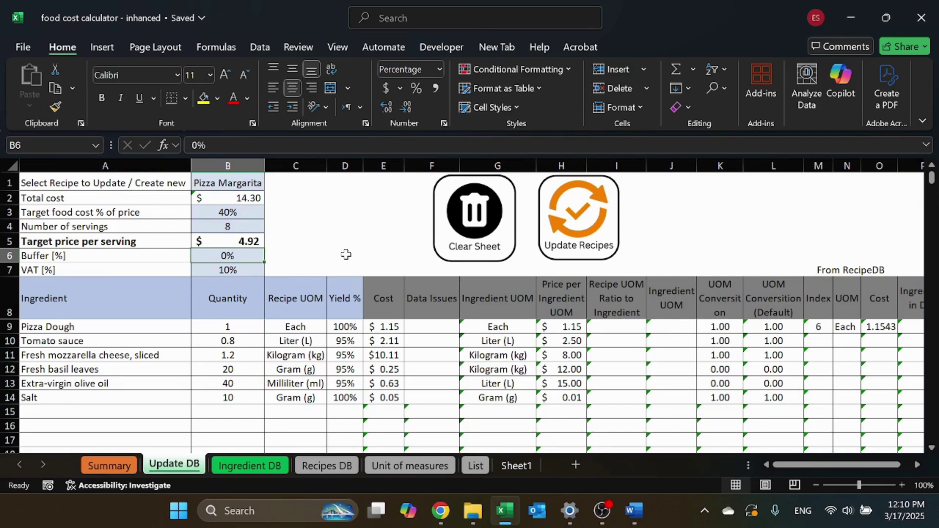
pyautogui.write('10')
pyautogui.press('Return')
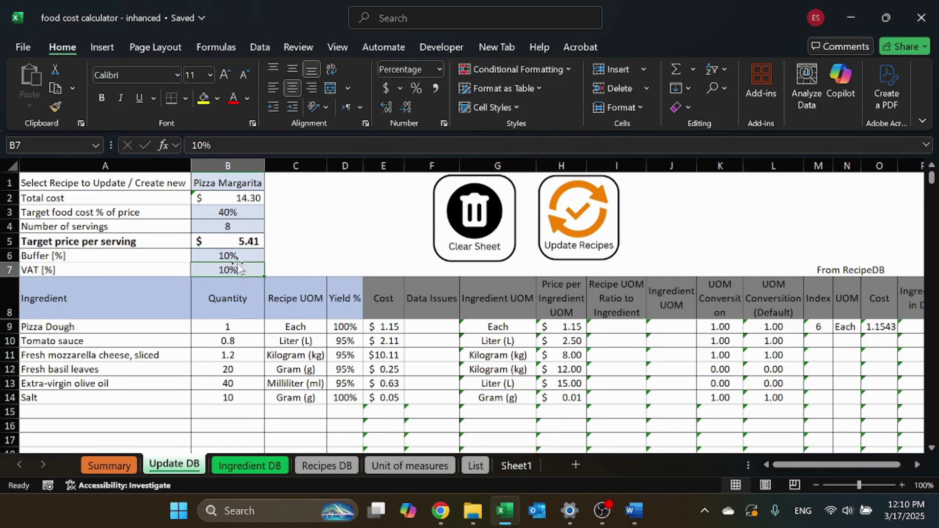
pyautogui.click(257, 256)
pyautogui.write('0')
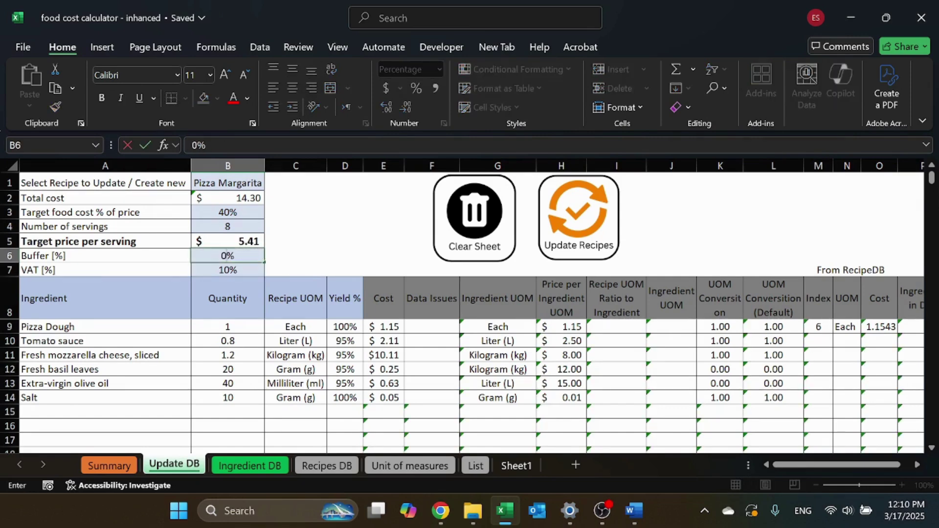
pyautogui.press('Return')
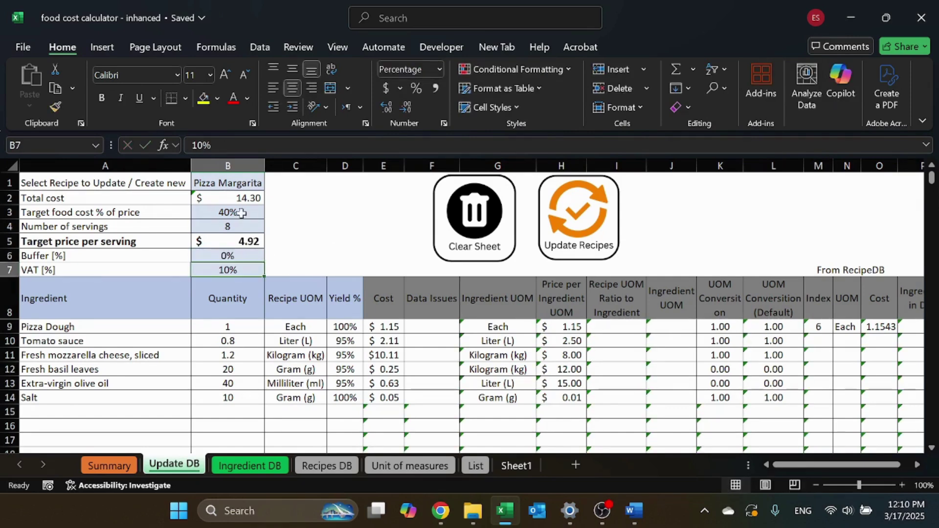
# - Inspect Pizza Margarita's total cost formula, followed by its target food cost percentage and number of servings
pyautogui.click(250, 198)
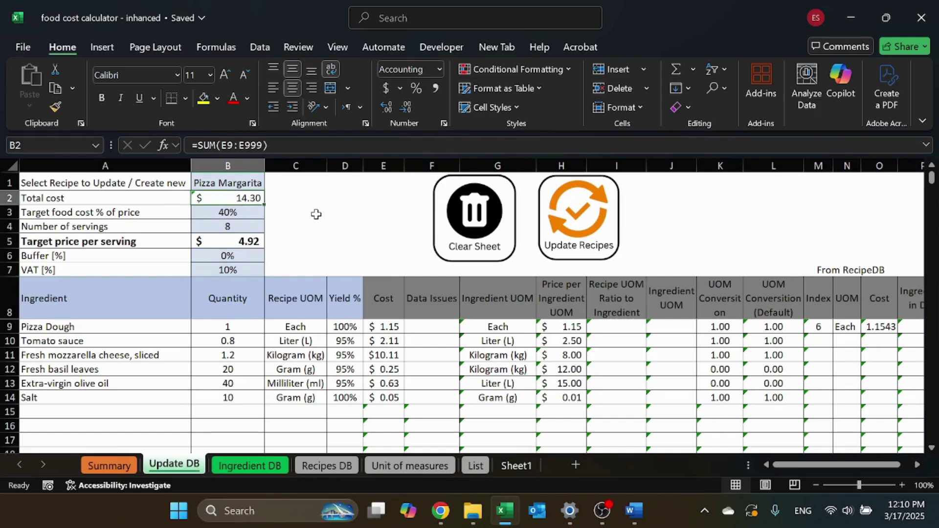
pyautogui.press('Down')
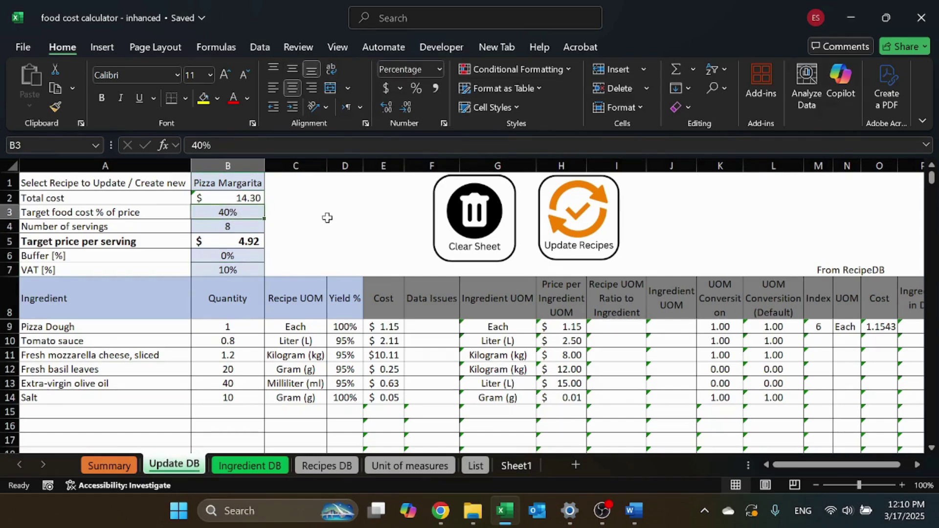
pyautogui.press('Down')
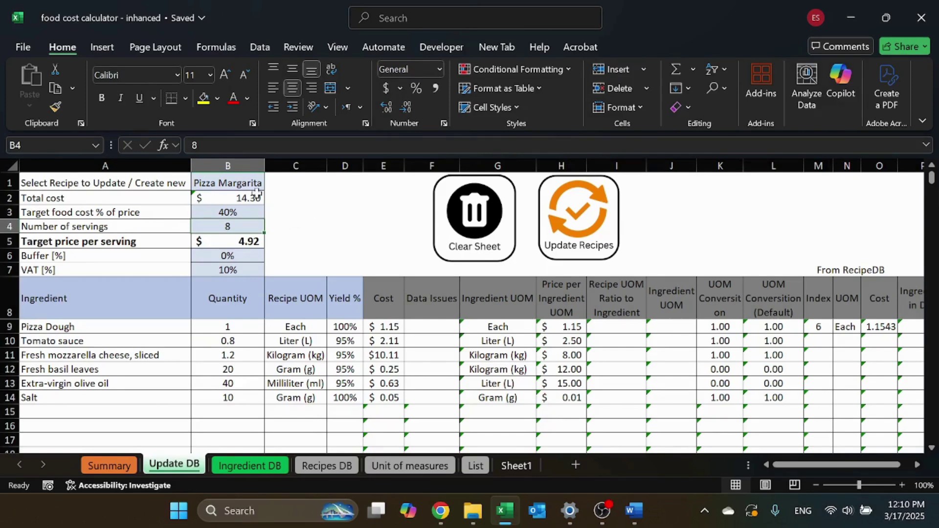
# - Inspect Pizza Margarita's target price per serving formula and its buffer field
pyautogui.press('Down')
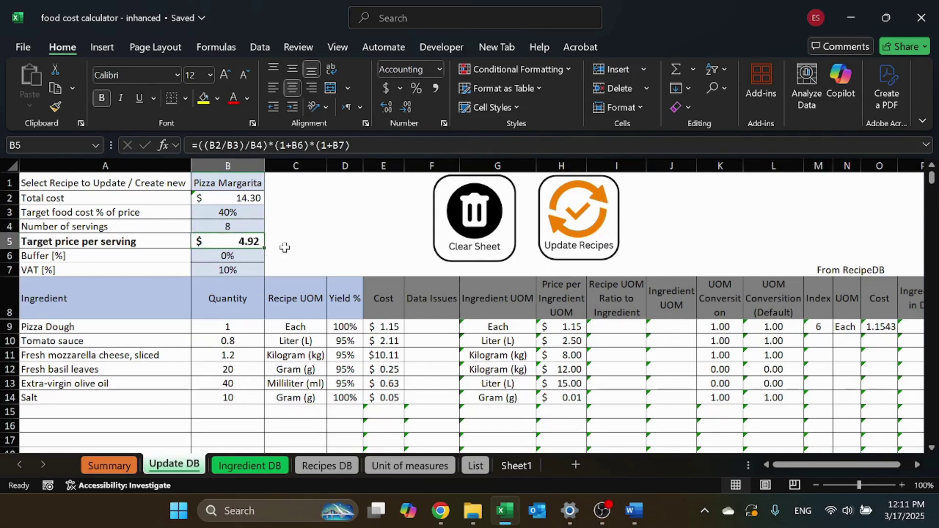
pyautogui.click(254, 259)
pyautogui.click(301, 201)
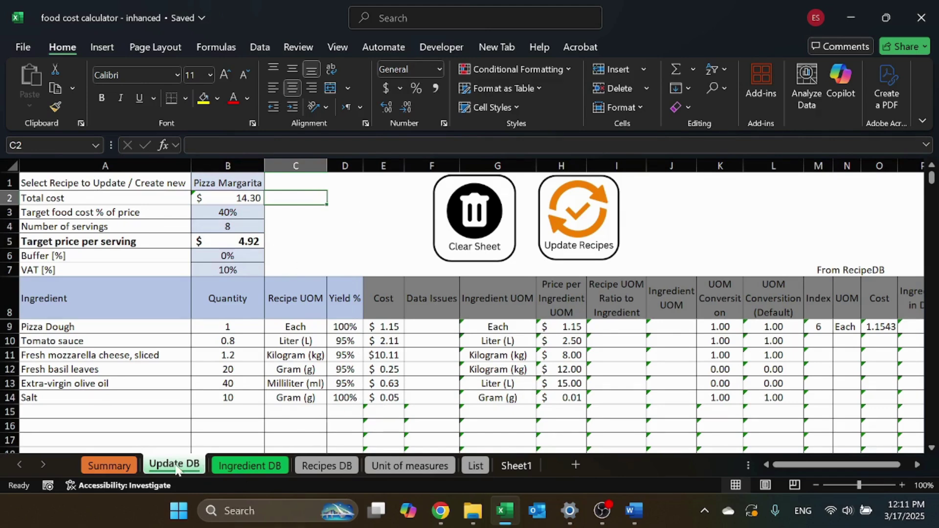
# - Review the recipe overview on the Summary sheet and the stored recipe lines on the Recipes DB sheet, and return to Update DB
pyautogui.click(107, 465)
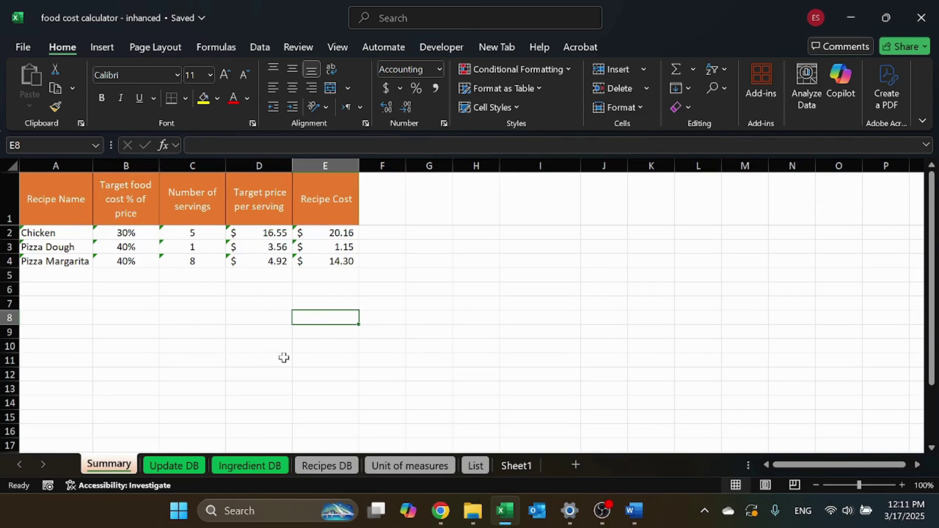
pyautogui.click(320, 466)
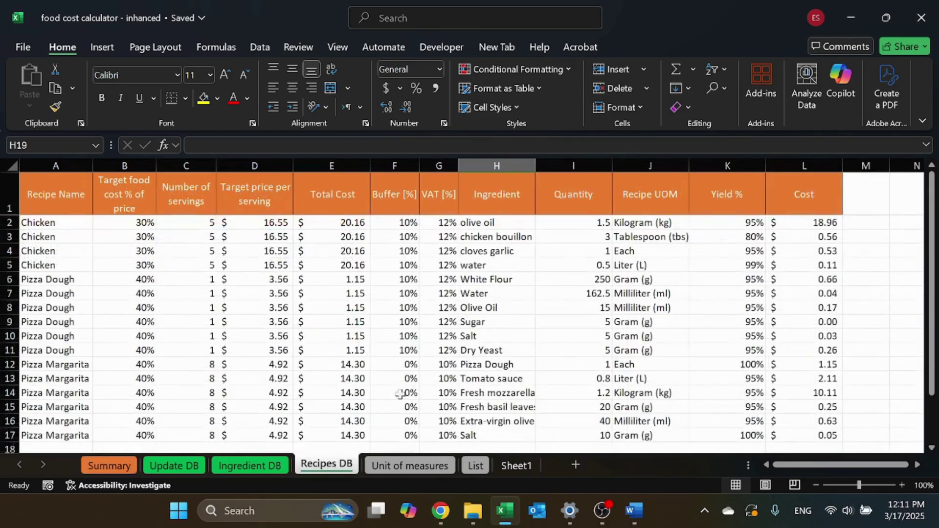
pyautogui.click(173, 465)
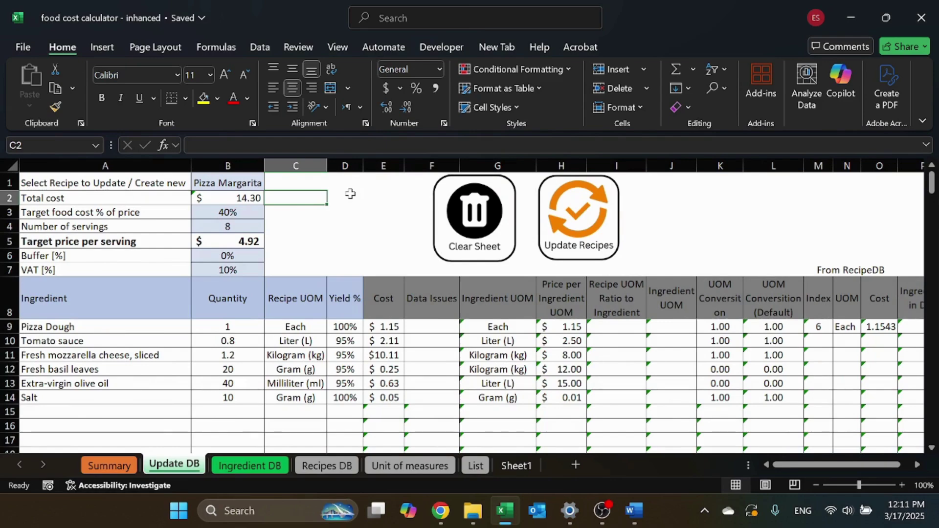
# - Copy the recipe name Grilled Lemon Herb Chicken from Sheet1 and clear the recipe form on the Update DB sheet
pyautogui.click(528, 465)
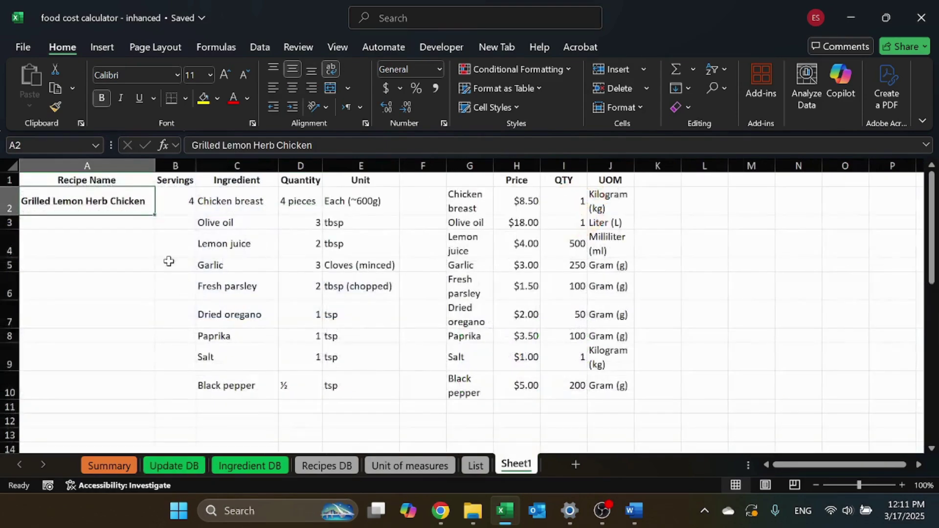
pyautogui.hotkey('ctrl', 'c')
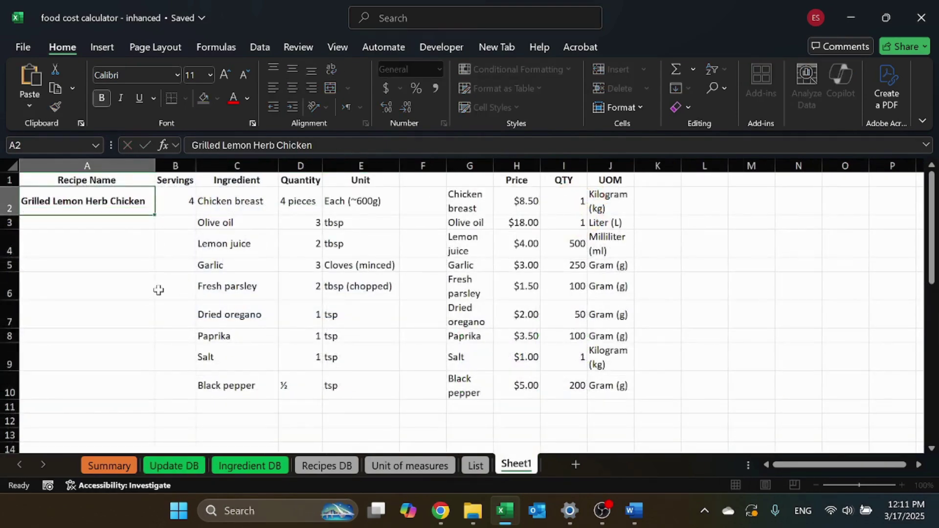
pyautogui.click(143, 464)
pyautogui.click(228, 183)
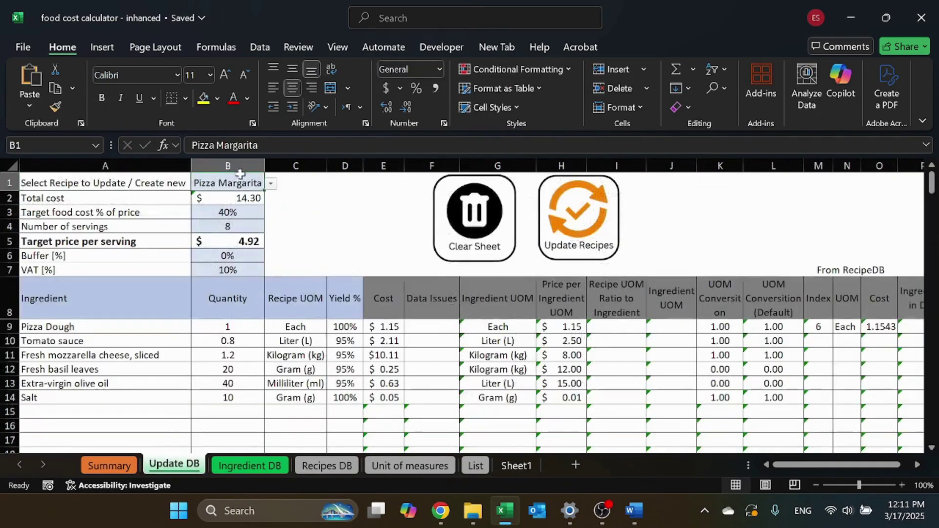
pyautogui.press('F2')
pyautogui.click(472, 218)
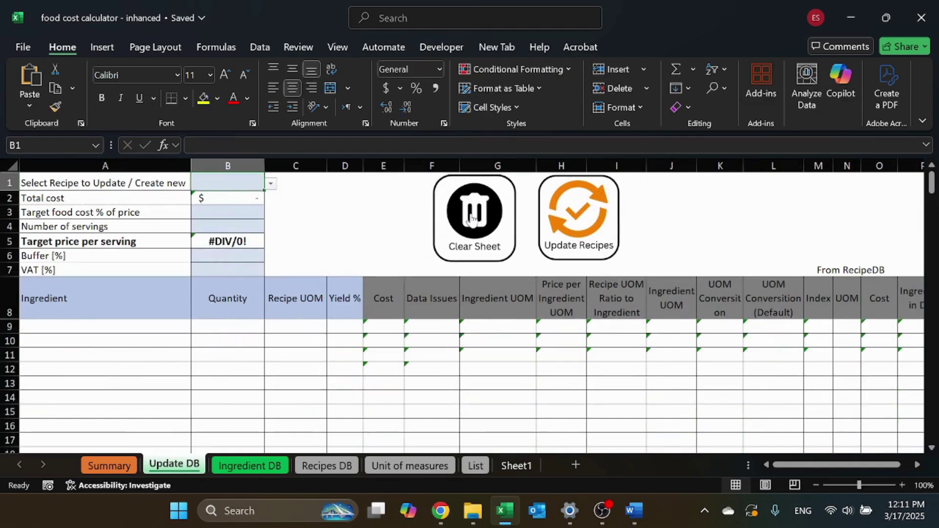
# - Load the Pizza Margarita recipe into the form, and clear the sheet again
pyautogui.click(270, 184)
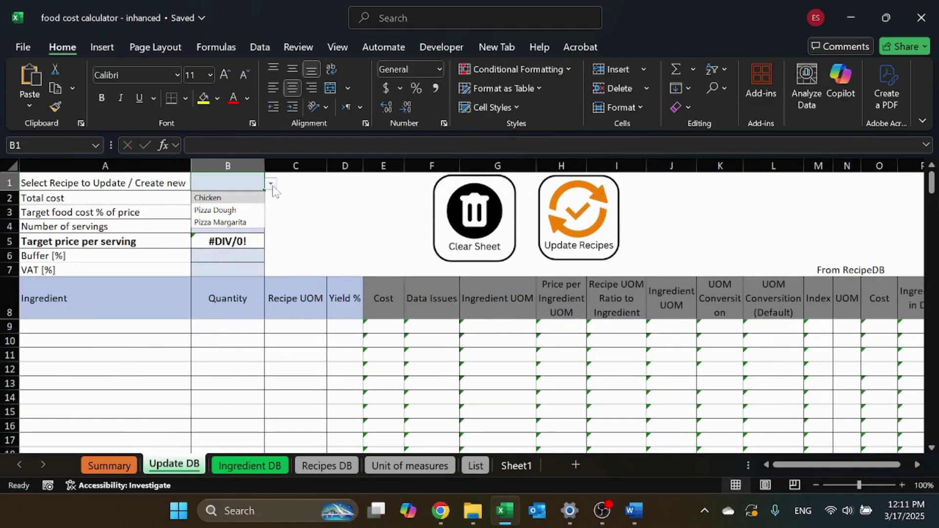
pyautogui.click(235, 220)
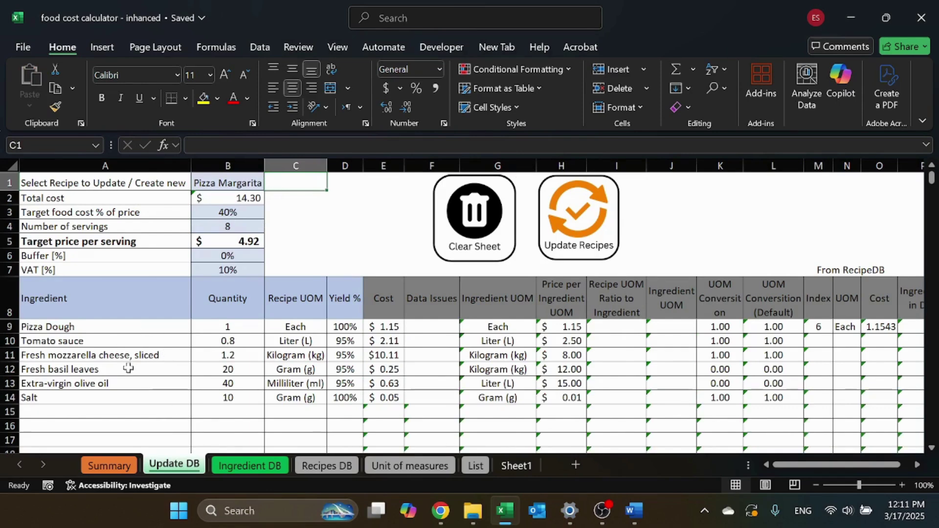
pyautogui.click(452, 220)
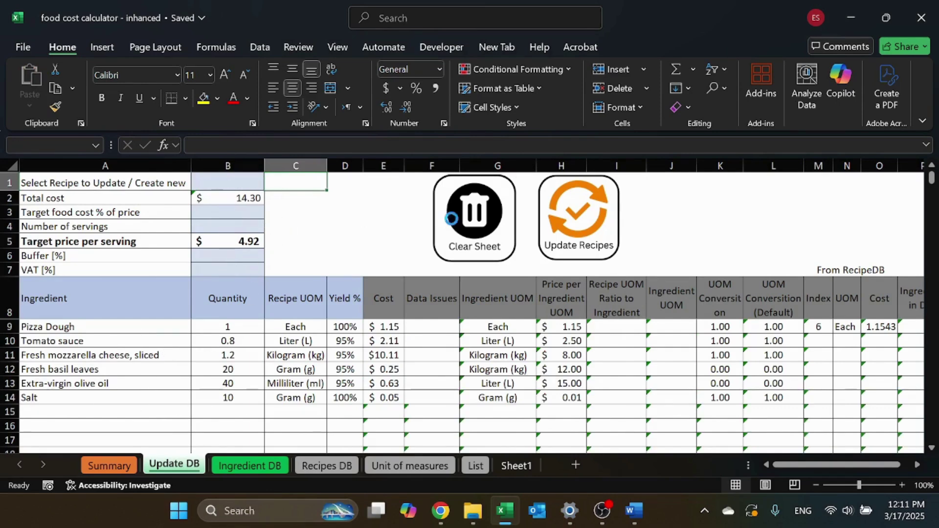
# - Enter Grilled Lemon Herb Chicken as the new recipe's name in B1, copying the text from Sheet1
pyautogui.click(245, 183)
pyautogui.rightClick(245, 183)
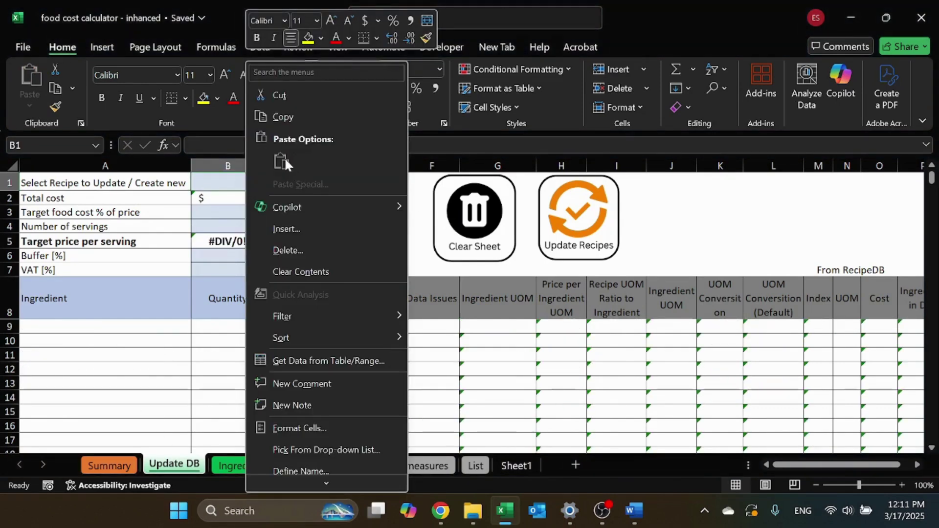
pyautogui.press('Escape')
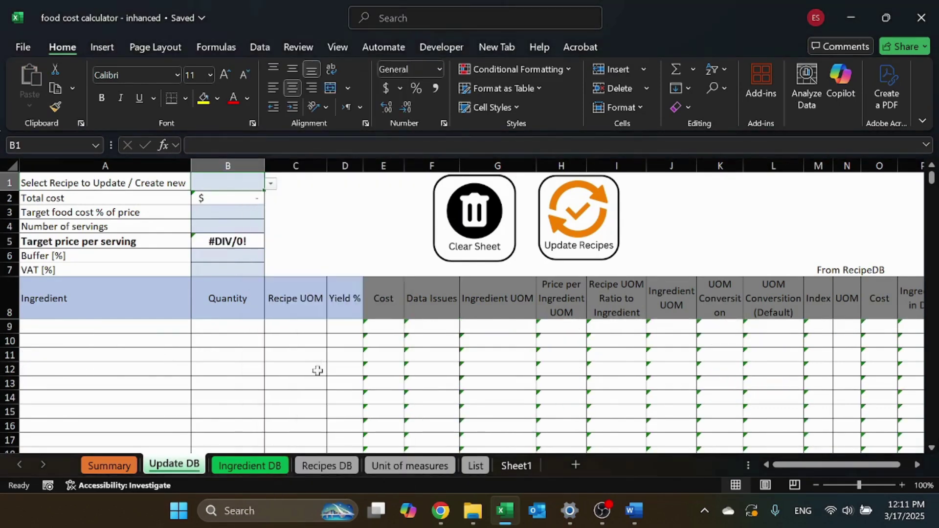
pyautogui.click(516, 466)
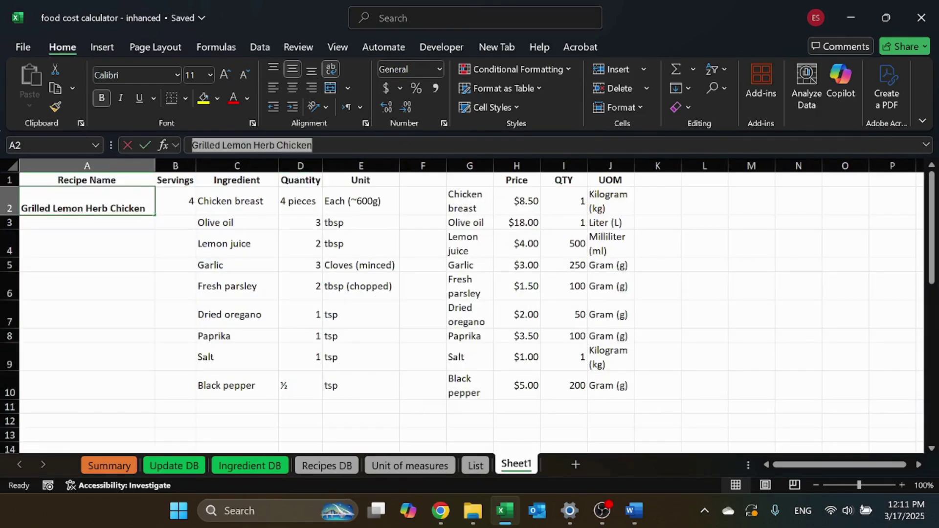
pyautogui.click(179, 466)
pyautogui.hotkey('ctrl', 'v')
# - Autofit column B of the Update DB sheet to the recipe name
pyautogui.click(346, 225)
pyautogui.moveTo(267, 165); pyautogui.dragTo(267, 165)
pyautogui.doubleClick(266, 165)
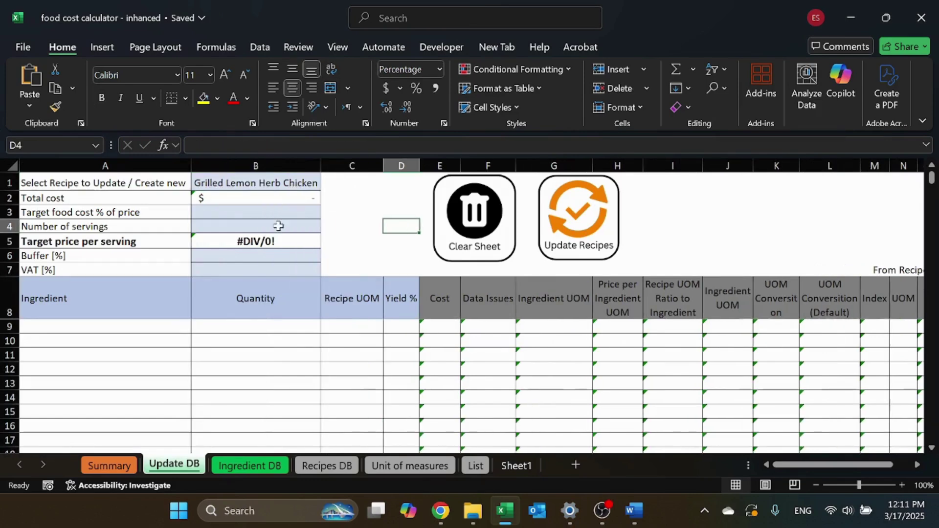
pyautogui.click(280, 185)
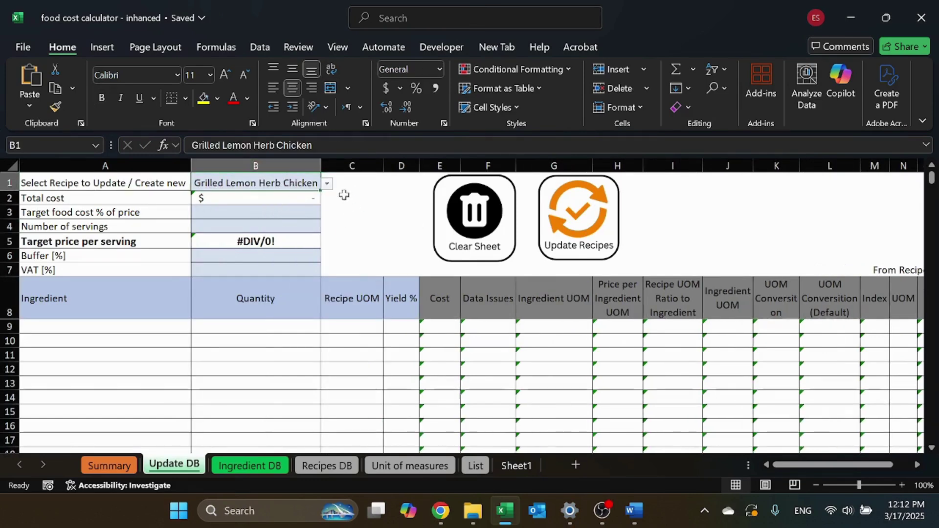
# - Set the new recipe's target food cost to 40% and its number of servings to 4
pyautogui.click(277, 220)
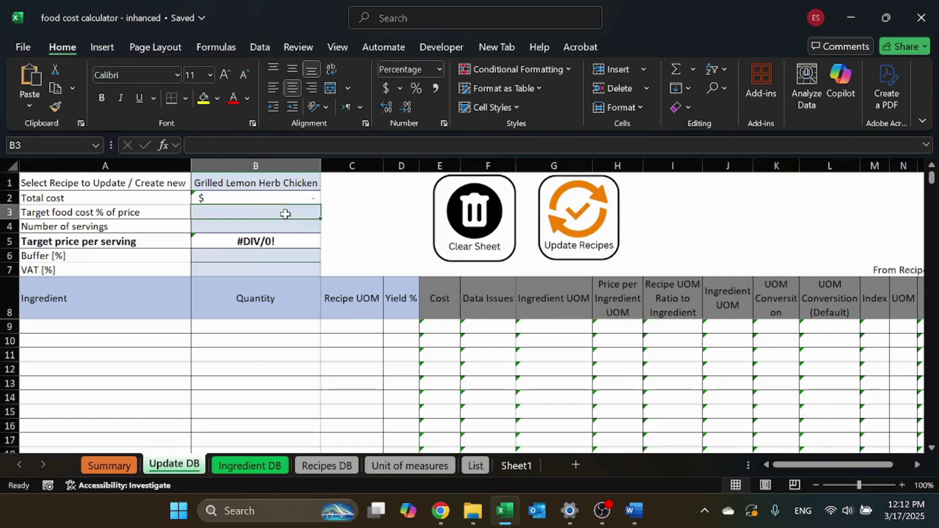
pyautogui.write('40')
pyautogui.press('Return')
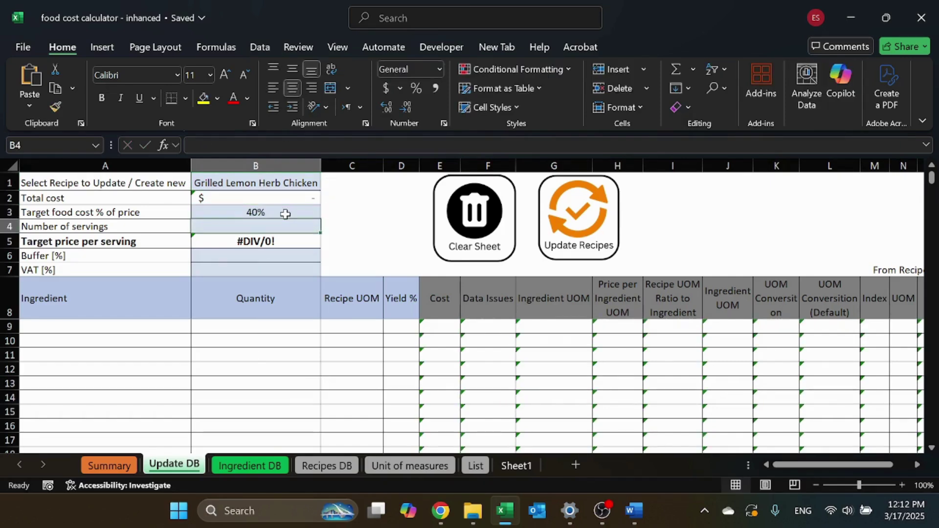
pyautogui.write('4')
pyautogui.press('Return')
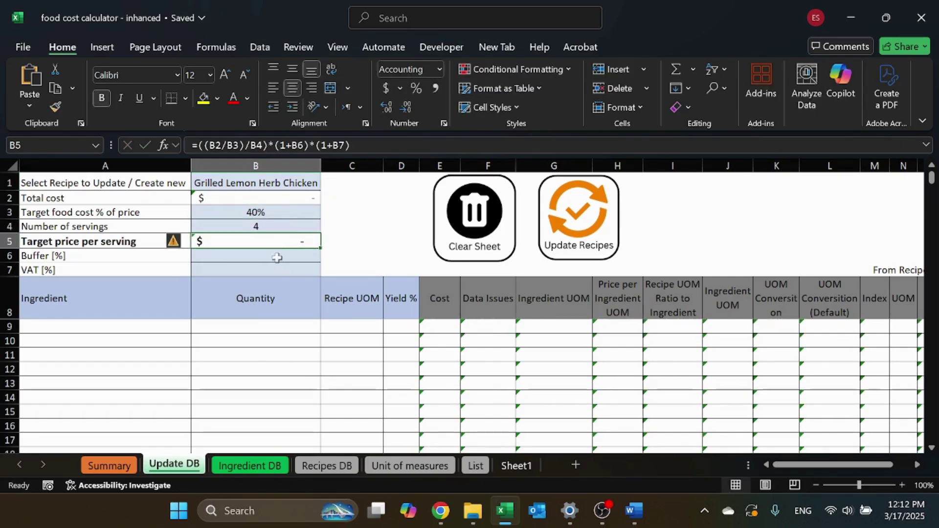
# - Set the new recipe's VAT to 15% and its buffer to 3%
pyautogui.click(275, 256)
pyautogui.click(276, 269)
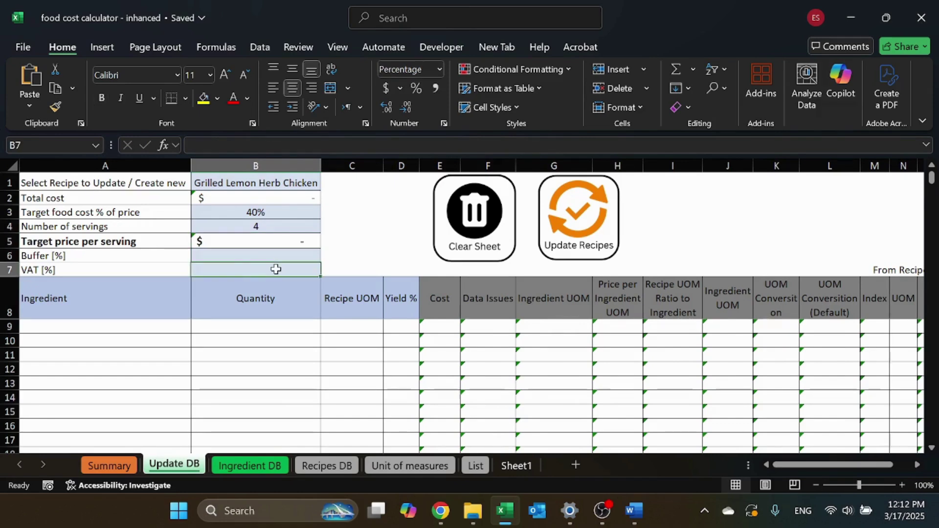
pyautogui.write('15')
pyautogui.press('Return')
pyautogui.click(275, 269)
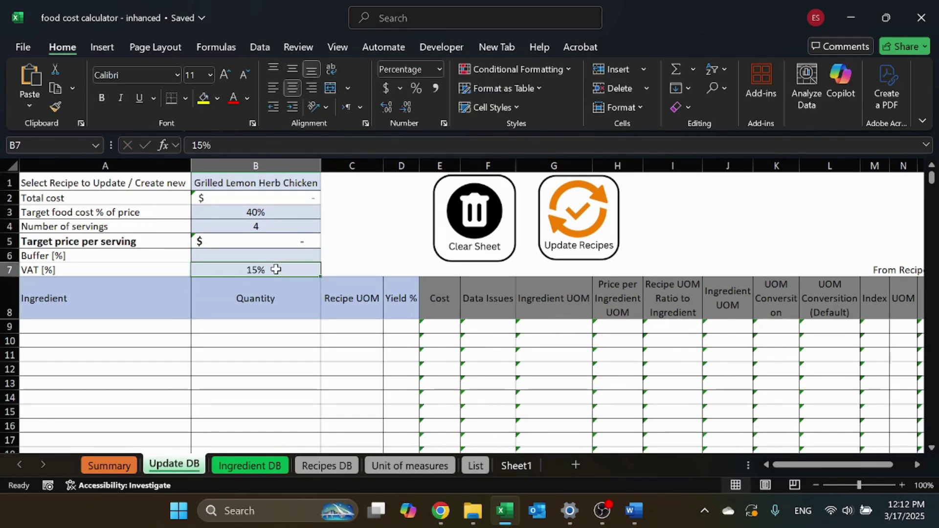
pyautogui.click(283, 255)
pyautogui.write('3')
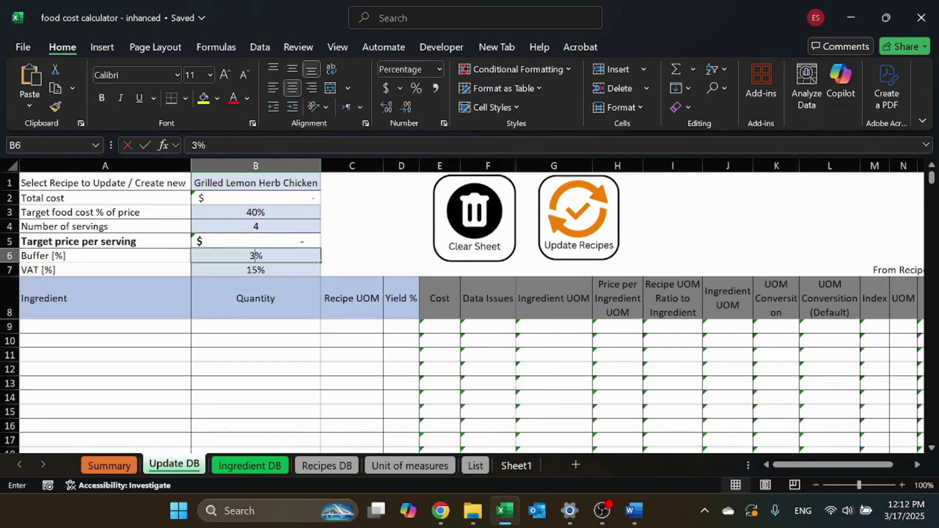
pyautogui.press('Return')
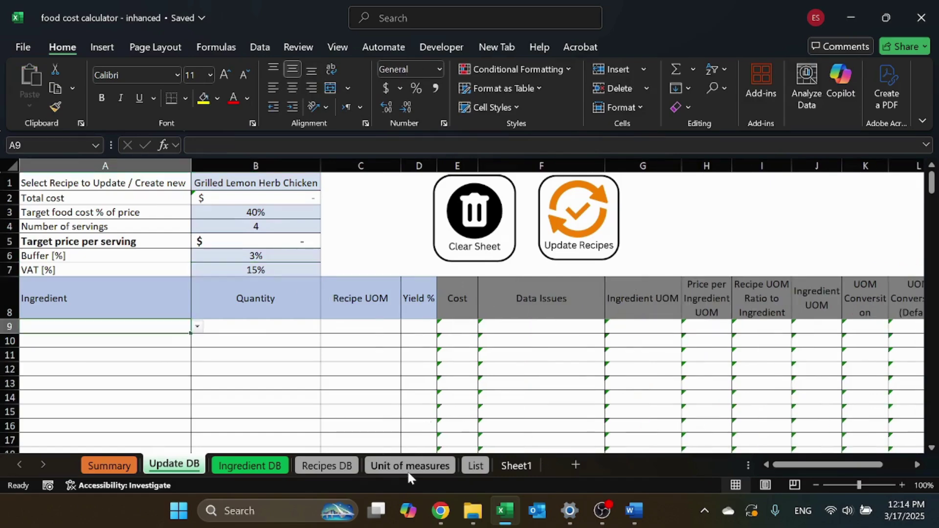
# - Copy the ingredients, quantities and units in C2:E10 of Sheet1 and paste them as values into Update DB from A9
pyautogui.click(405, 467)
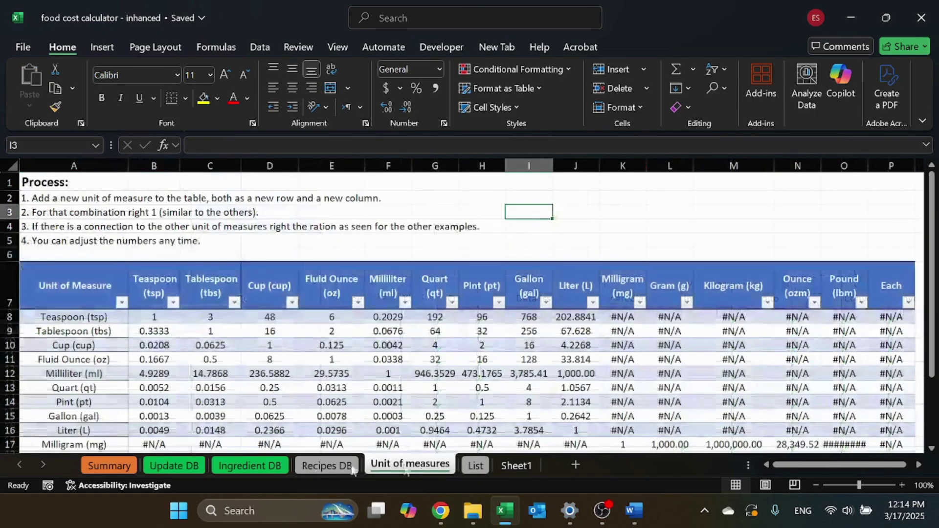
pyautogui.click(516, 466)
pyautogui.click(294, 244)
pyautogui.click(246, 201)
pyautogui.moveTo(245, 201); pyautogui.dragTo(353, 373)
pyautogui.hotkey('ctrl', 'c')
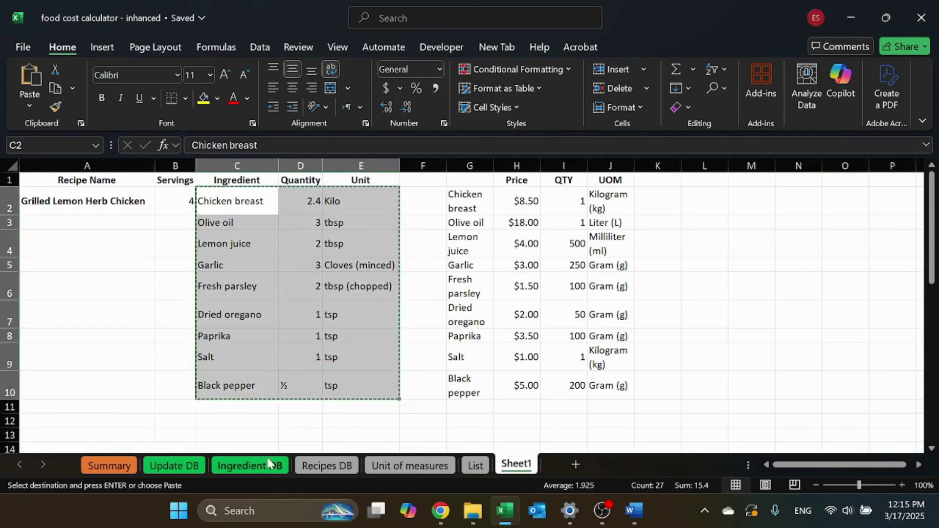
pyautogui.click(197, 466)
pyautogui.rightClick(138, 326)
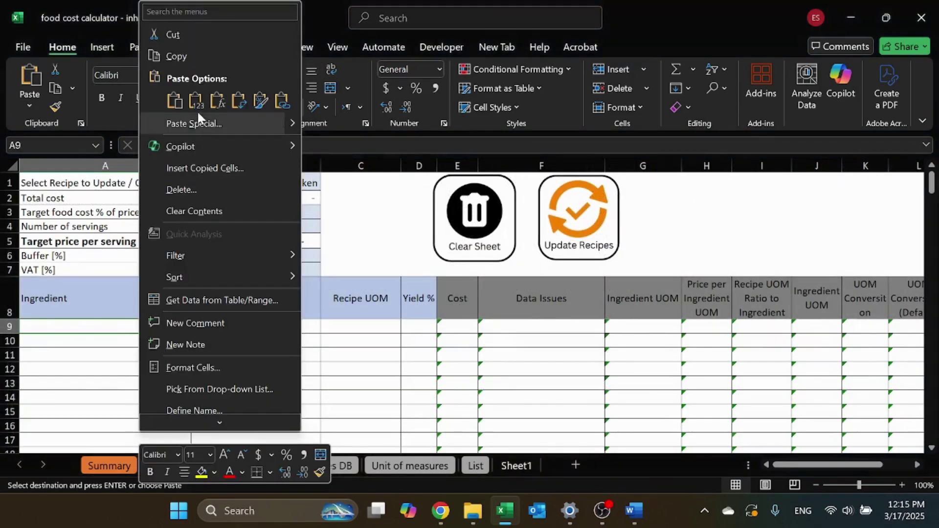
pyautogui.click(196, 101)
pyautogui.click(281, 384)
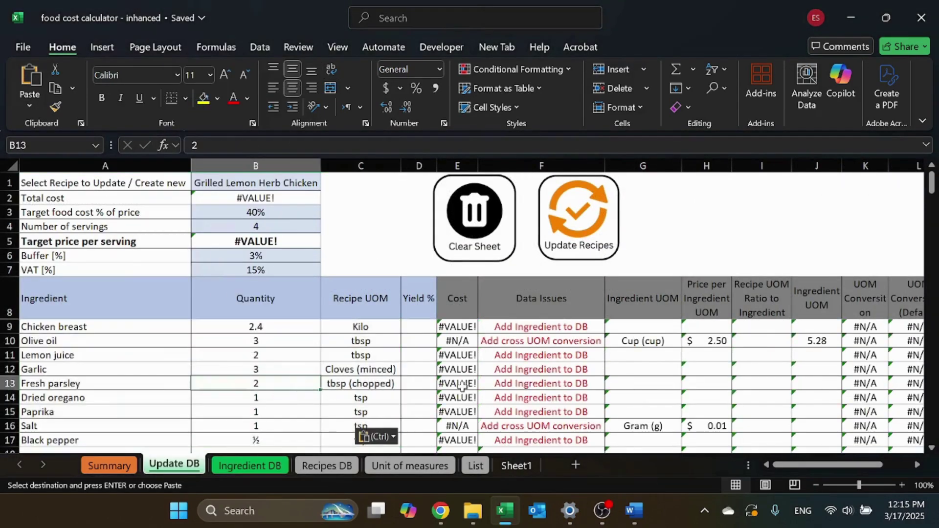
# - Set the recipe UOM of chicken breast to Kilogram (kg) and of olive oil to Tablespoon (tbs)
pyautogui.click(385, 326)
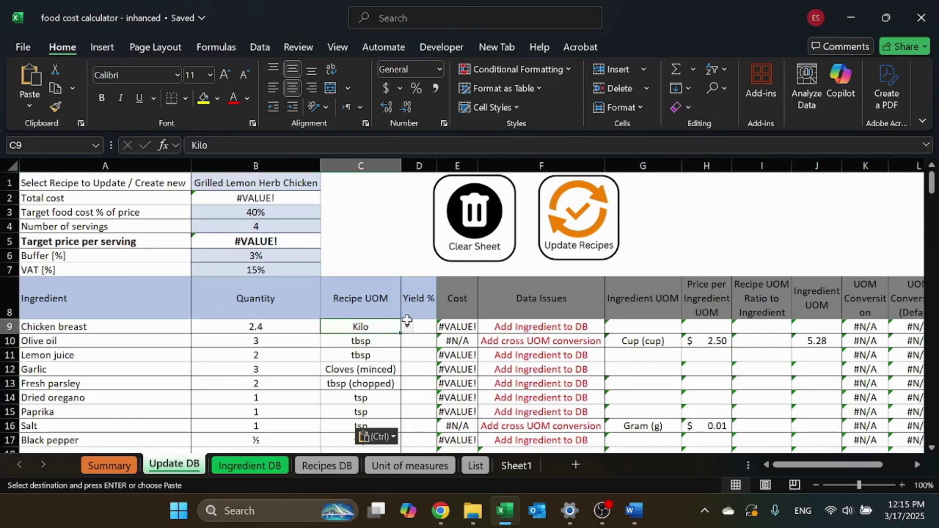
pyautogui.click(407, 327)
pyautogui.write('kg)')
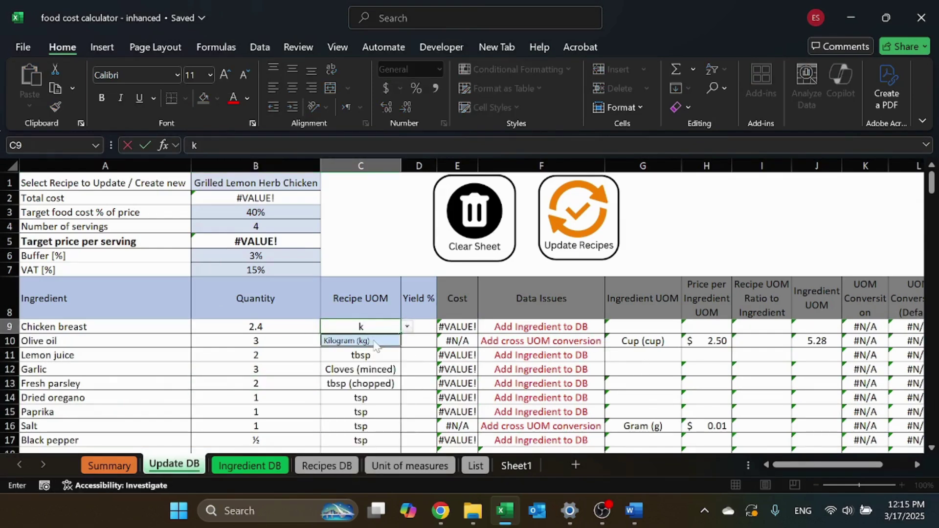
pyautogui.click(379, 341)
pyautogui.click(379, 342)
pyautogui.write('ta')
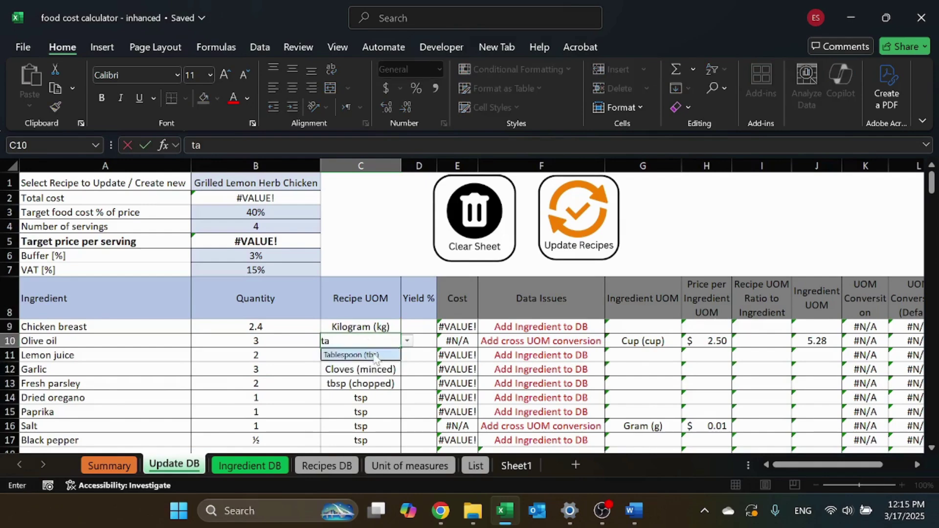
pyautogui.click(374, 356)
# - Copy the Tablespoon (tbs) unit to lemon juice and to fresh parsley through black pepper, and set garlic's unit to Each
pyautogui.hotkey('ctrl', 'c')
pyautogui.click(375, 358)
pyautogui.hotkey('ctrl', 'v')
pyautogui.moveTo(360, 383); pyautogui.dragTo(356, 407)
pyautogui.hotkey('ctrl', 'v')
pyautogui.scroll(1, 356, 407)
pyautogui.press('Escape')
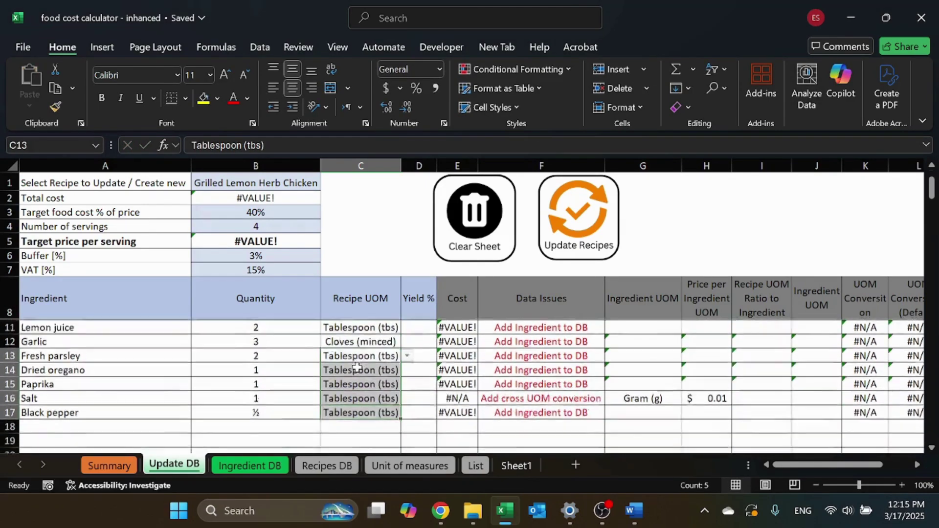
pyautogui.press('Up')
pyautogui.write('E')
# - Set the yield to 95% for chicken breast and copy it to all the other ingredients down to black pepper
pyautogui.click(413, 327)
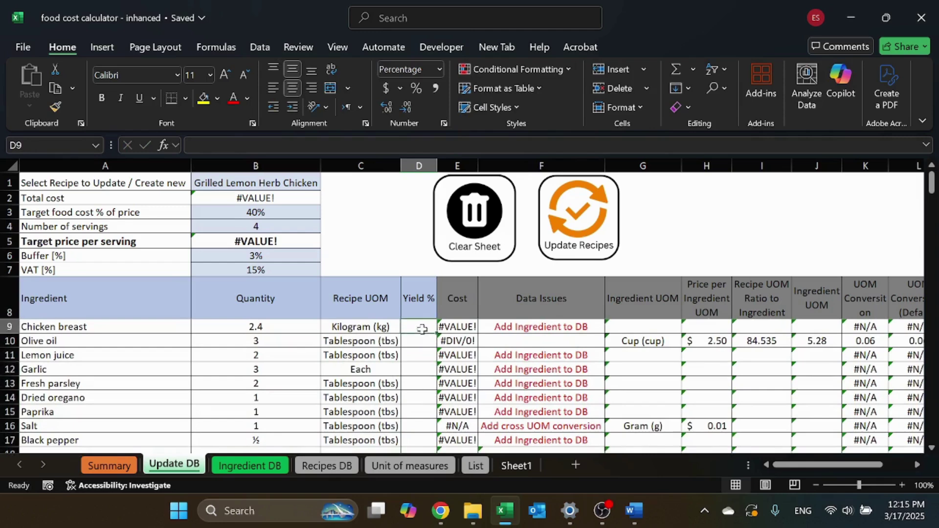
pyautogui.write('95')
pyautogui.press('Return')
pyautogui.press('Up')
pyautogui.hotkey('ctrl', 'c')
pyautogui.moveTo(419, 340); pyautogui.dragTo(424, 439)
pyautogui.hotkey('ctrl', 'v')
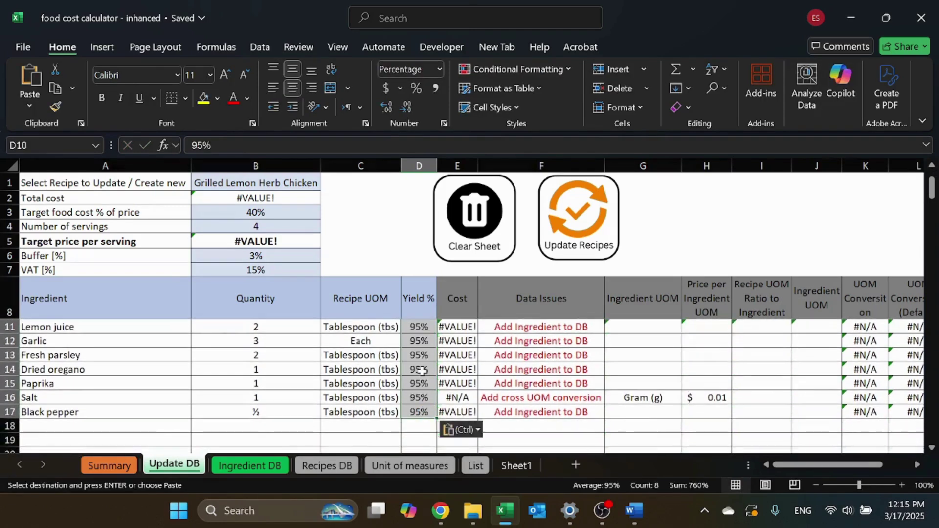
pyautogui.scroll(1, 421, 370)
pyautogui.press('Escape')
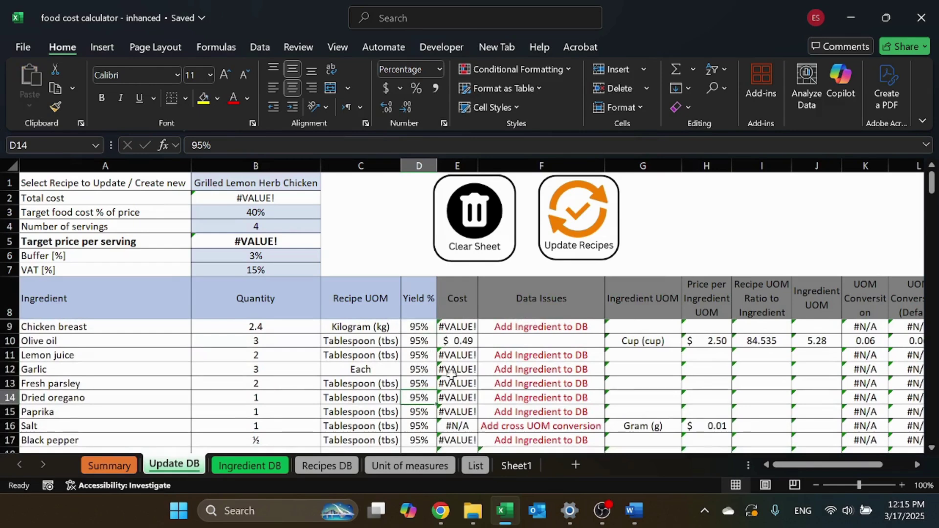
# - Check the data issue flags for chicken breast and salt on Update DB
pyautogui.click(539, 330)
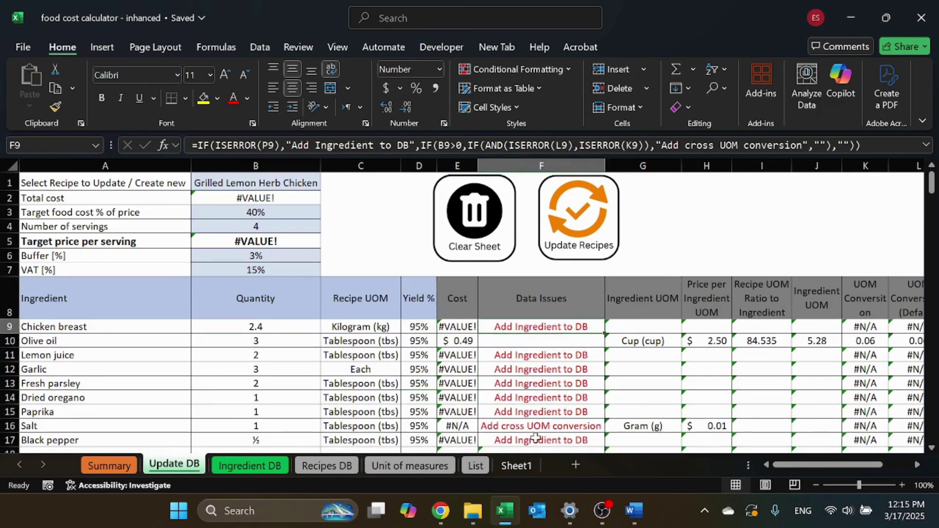
pyautogui.click(544, 425)
pyautogui.click(518, 325)
pyautogui.click(161, 333)
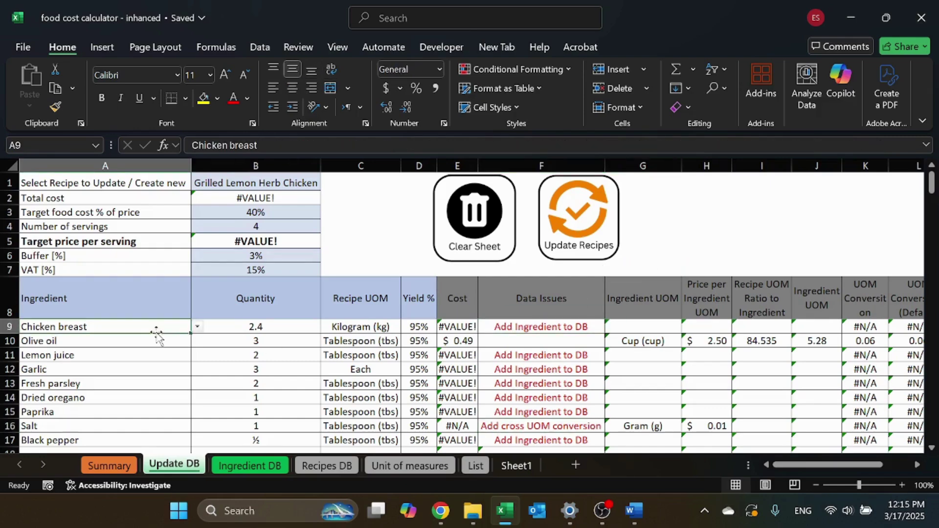
# - Copy the nine ingredients with their purchase quantities, units and prices from Sheet1 and paste them as values into Ingredient DB from A29
pyautogui.click(247, 464)
pyautogui.scroll(1, 141, 351)
pyautogui.scroll(-3, 140, 351)
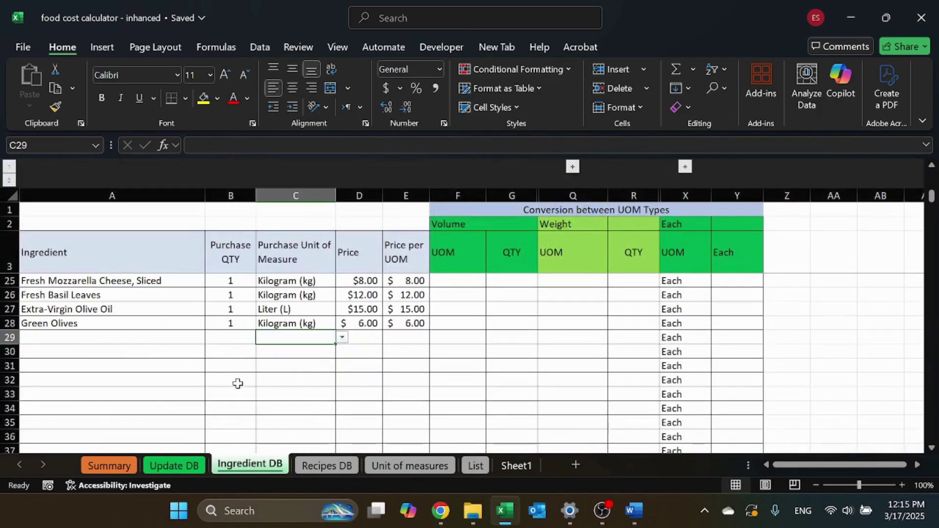
pyautogui.click(327, 465)
pyautogui.click(516, 465)
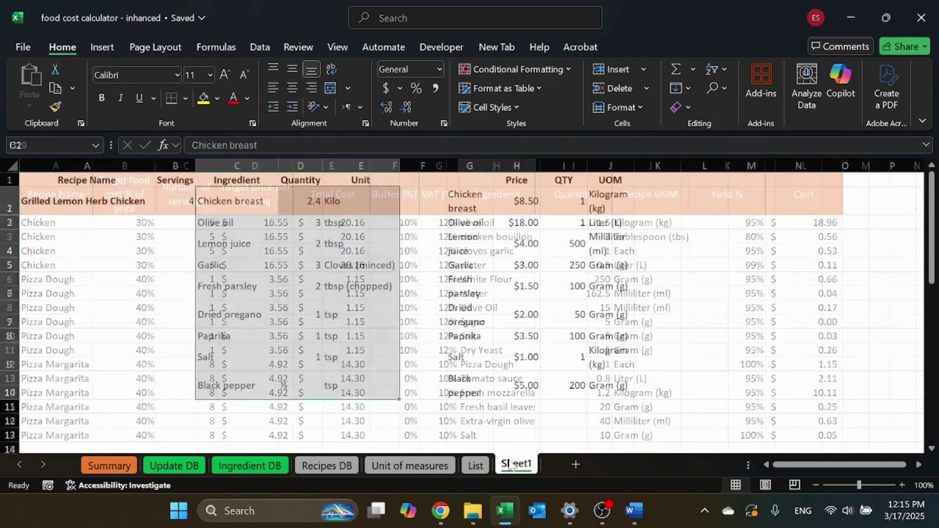
pyautogui.moveTo(475, 198); pyautogui.dragTo(623, 392)
pyautogui.hotkey('ctrl', 'c')
pyautogui.click(262, 466)
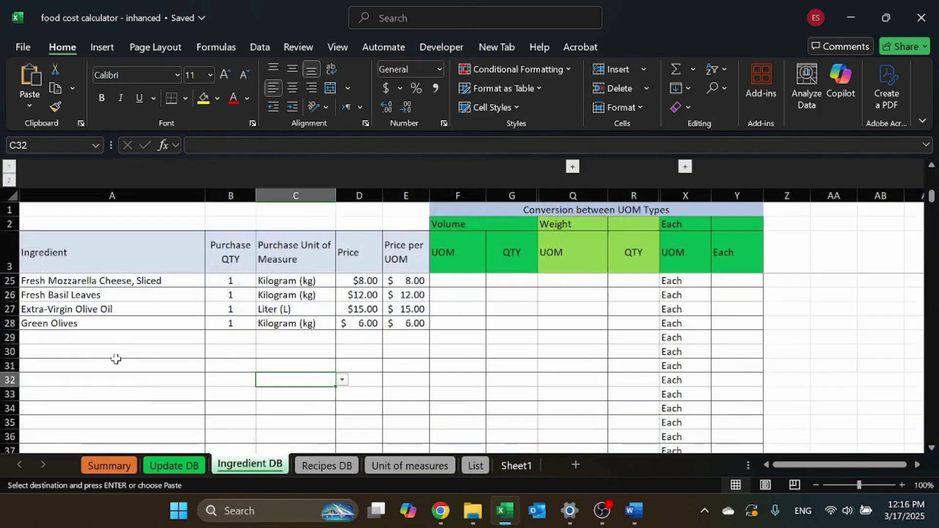
pyautogui.rightClick(135, 337)
pyautogui.click(193, 100)
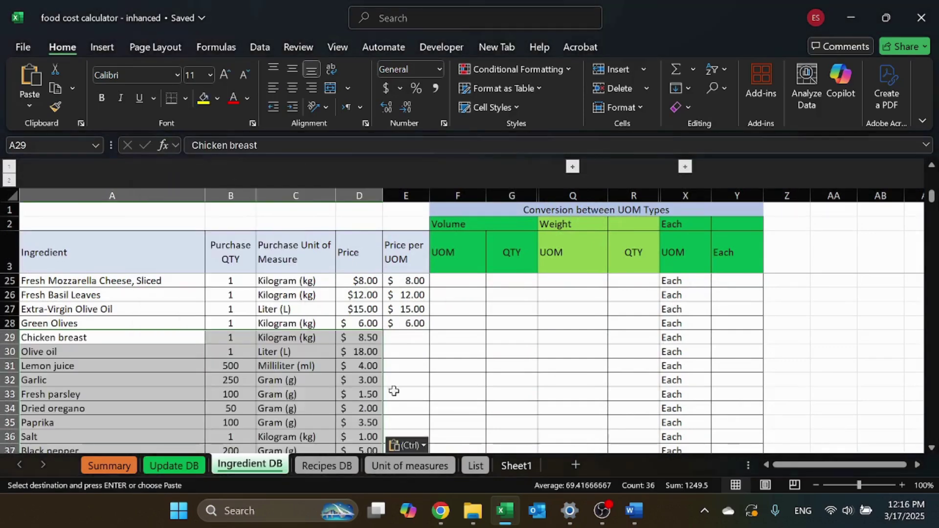
# - Fill the Price per UOM formula from the Green Olives row down column E, covering chicken breast through black pepper
pyautogui.click(297, 380)
pyautogui.scroll(-2, 297, 377)
pyautogui.scroll(2, 297, 377)
pyautogui.click(401, 326)
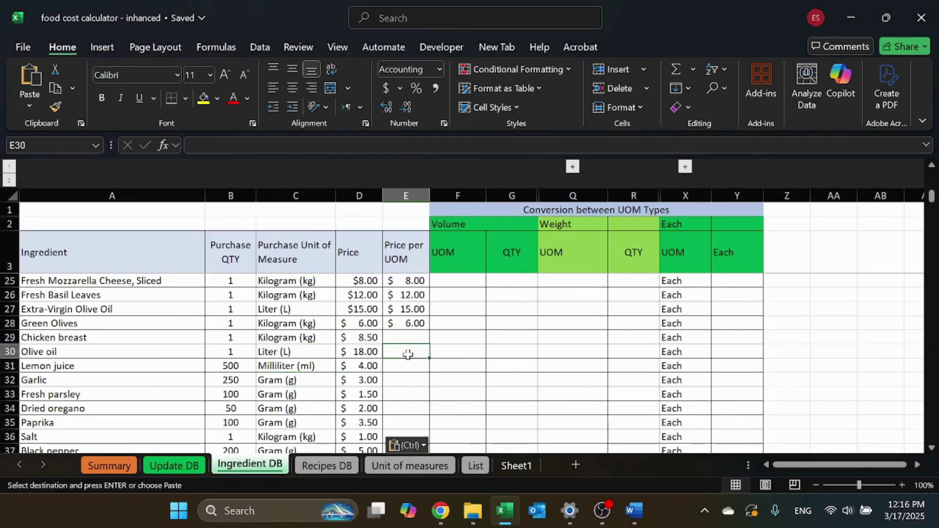
pyautogui.doubleClick(429, 330)
pyautogui.scroll(-2, 410, 353)
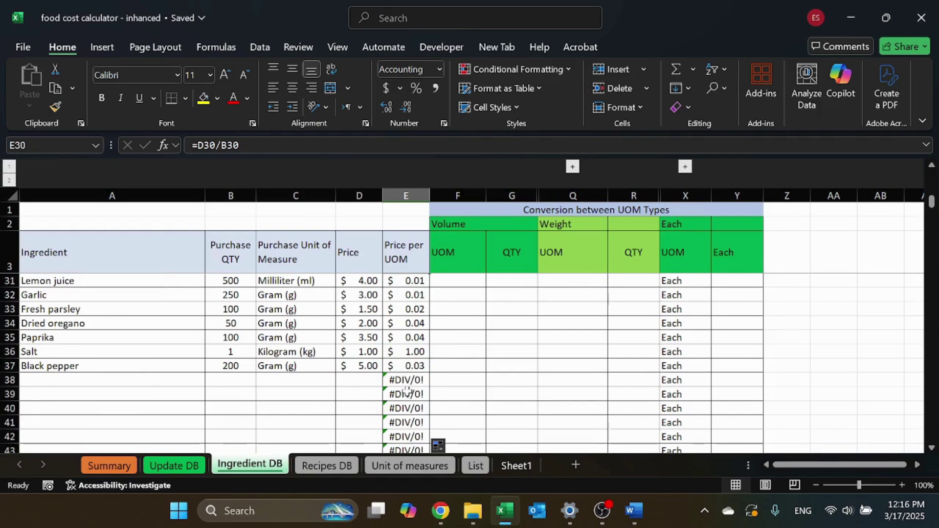
pyautogui.click(417, 353)
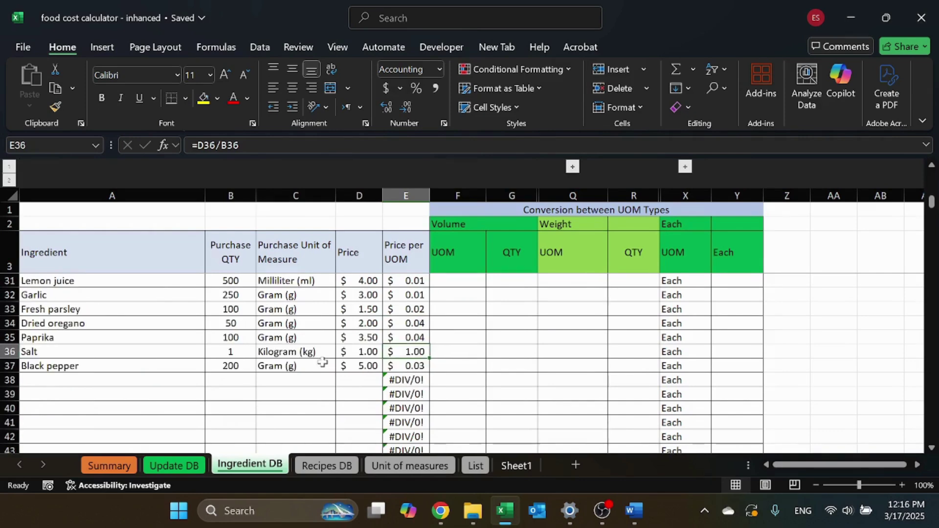
pyautogui.scroll(-1, 318, 362)
# - Check garlic's recipe unit and data issue on Update DB, and compare its conversion columns in Ingredient DB with the existing entries
pyautogui.click(188, 464)
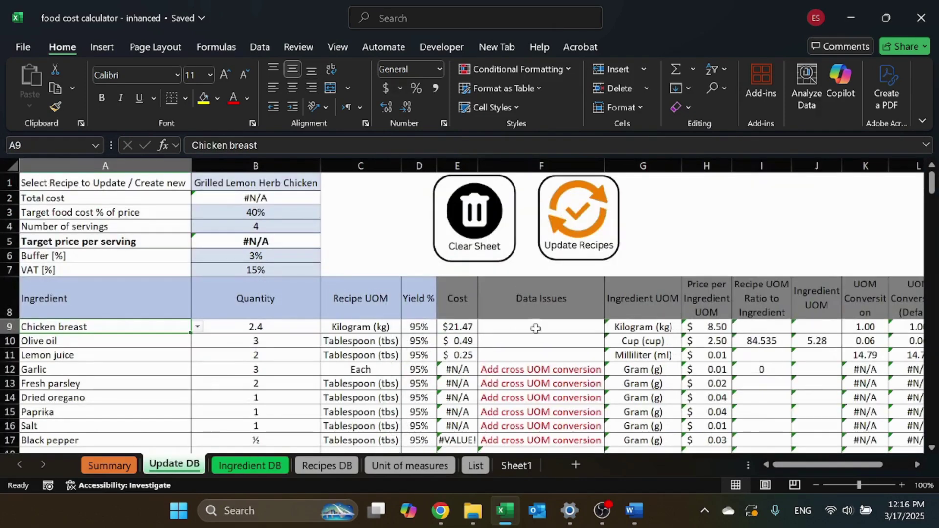
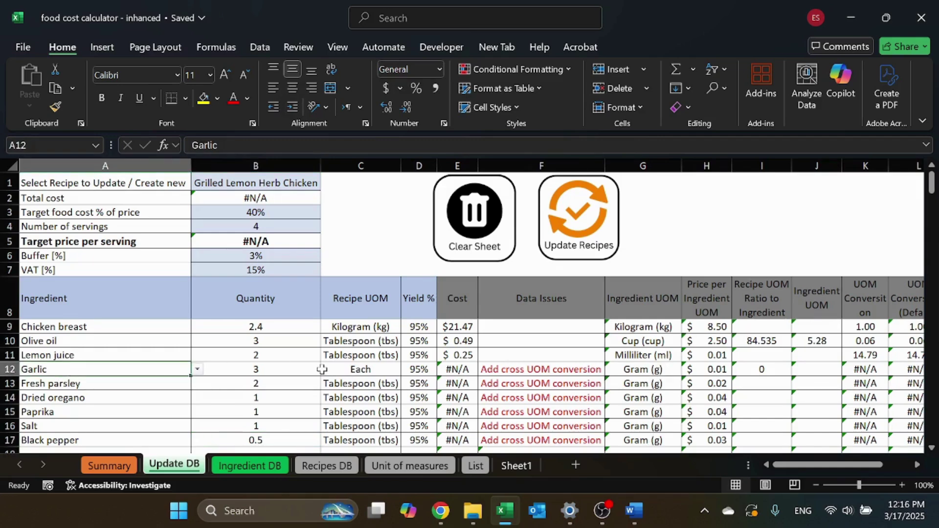
pyautogui.click(359, 369)
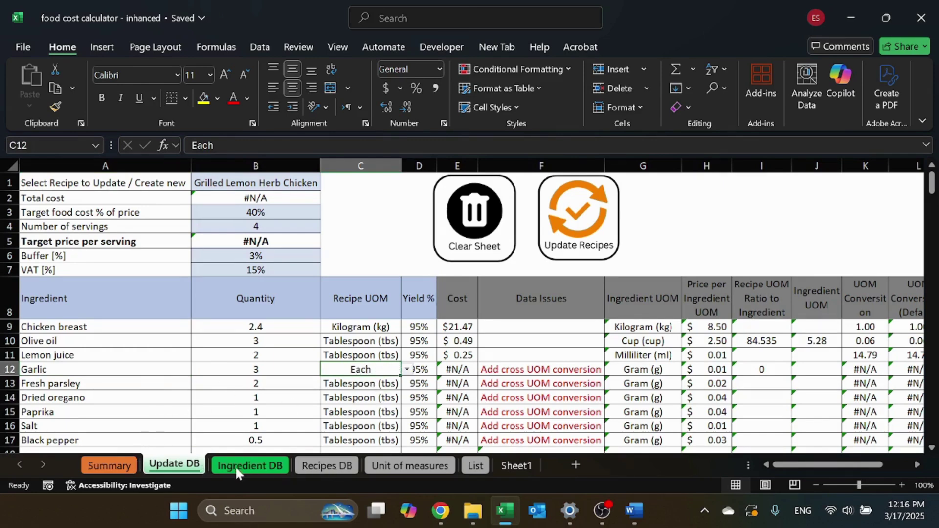
pyautogui.click(265, 463)
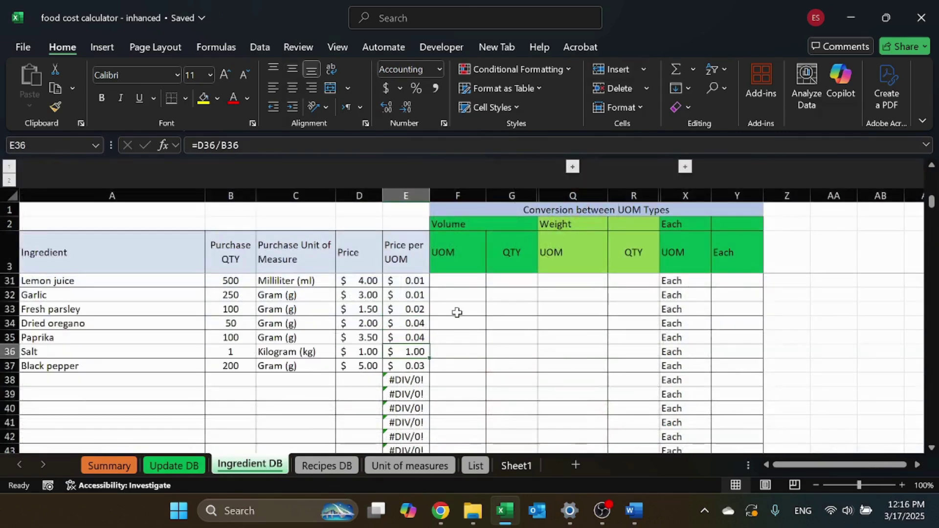
pyautogui.click(467, 296)
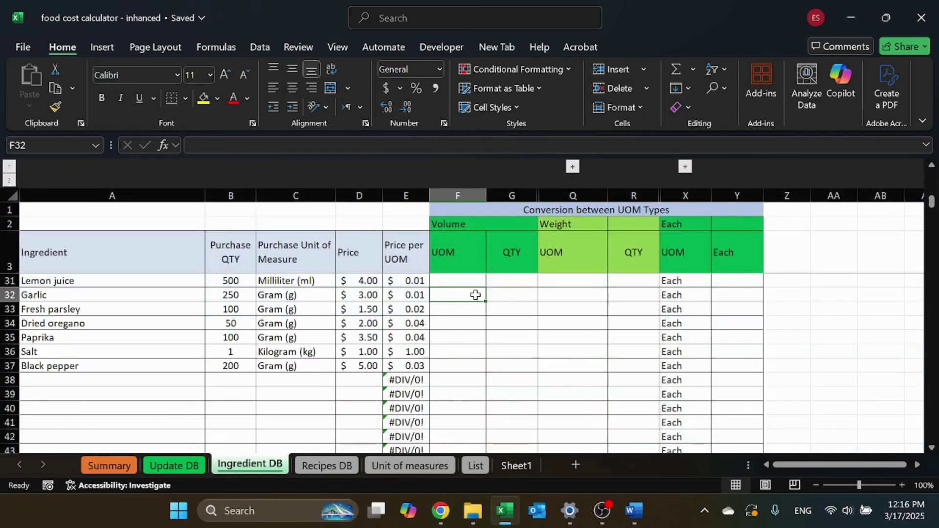
pyautogui.scroll(1, 451, 294)
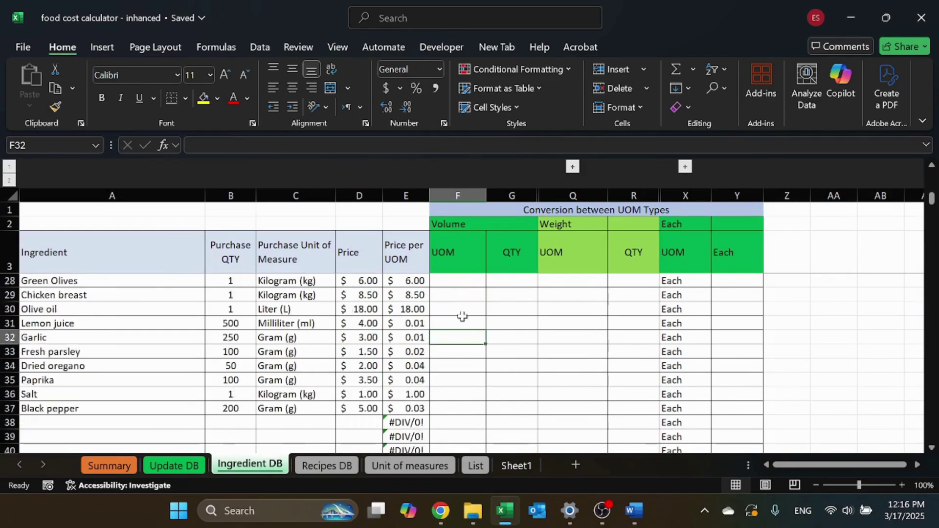
pyautogui.scroll(-2, 459, 316)
pyautogui.scroll(10, 464, 300)
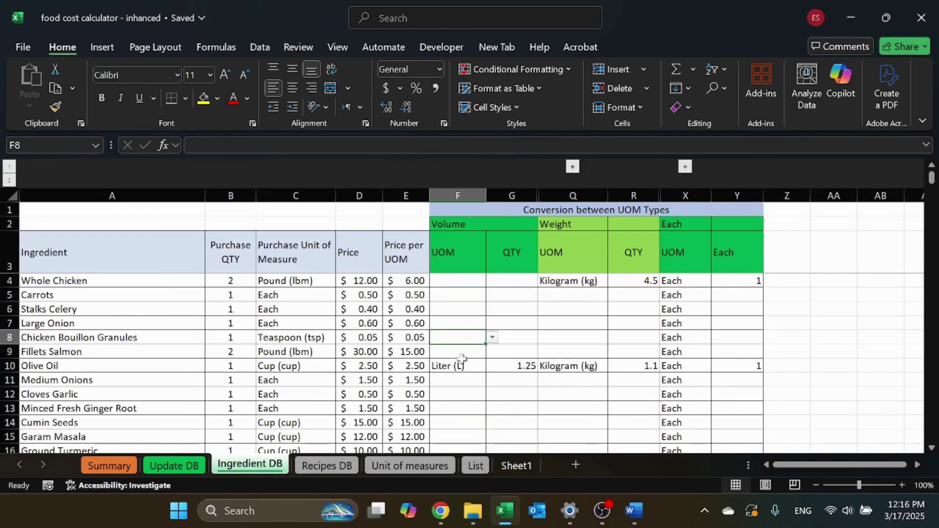
pyautogui.press('Up')
pyautogui.scroll(8, 459, 318)
pyautogui.click(462, 281)
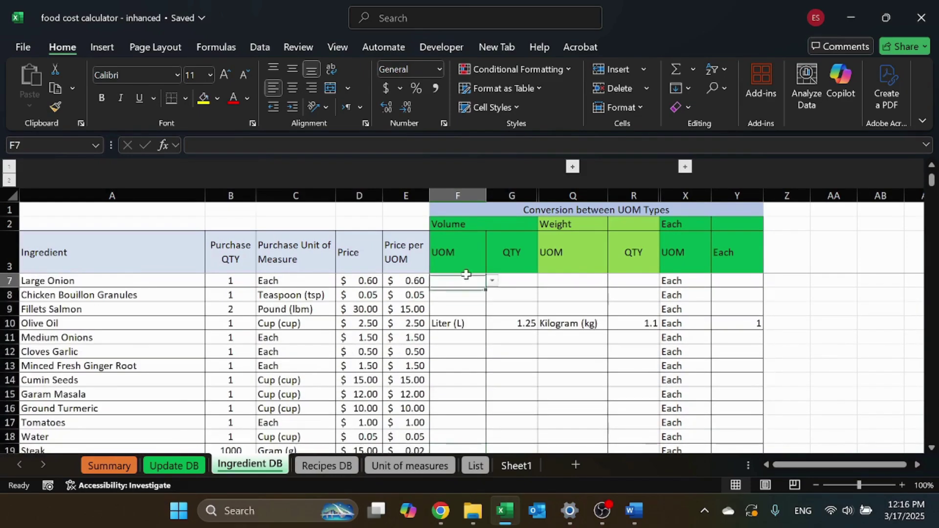
pyautogui.scroll(1, 462, 289)
pyautogui.scroll(-2, 450, 392)
pyautogui.scroll(-8, 452, 406)
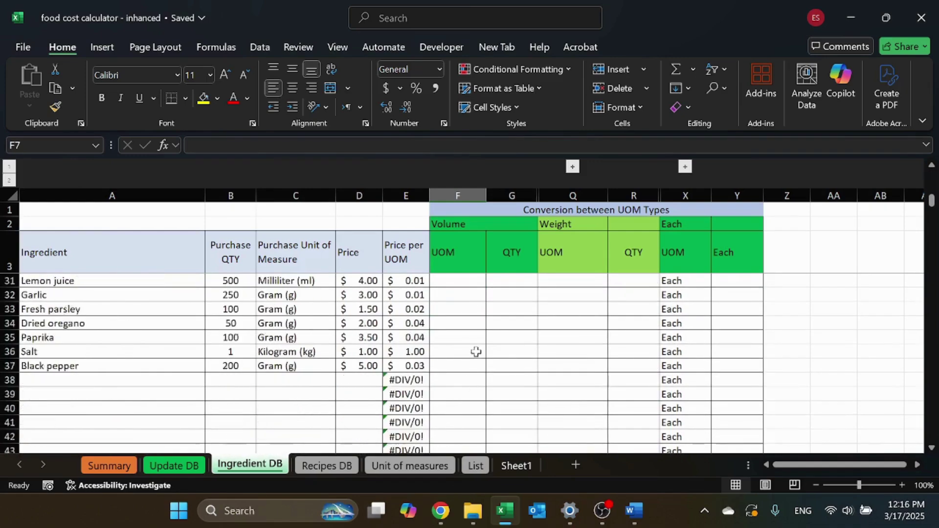
# - Copy the empty volume UOM dropdown cell of Whole Chicken (F4) to F31:F37, lemon juice through black pepper
pyautogui.click(472, 389)
pyautogui.scroll(3, 467, 381)
pyautogui.scroll(2, 466, 379)
pyautogui.hotkey('ctrl', 'Up')
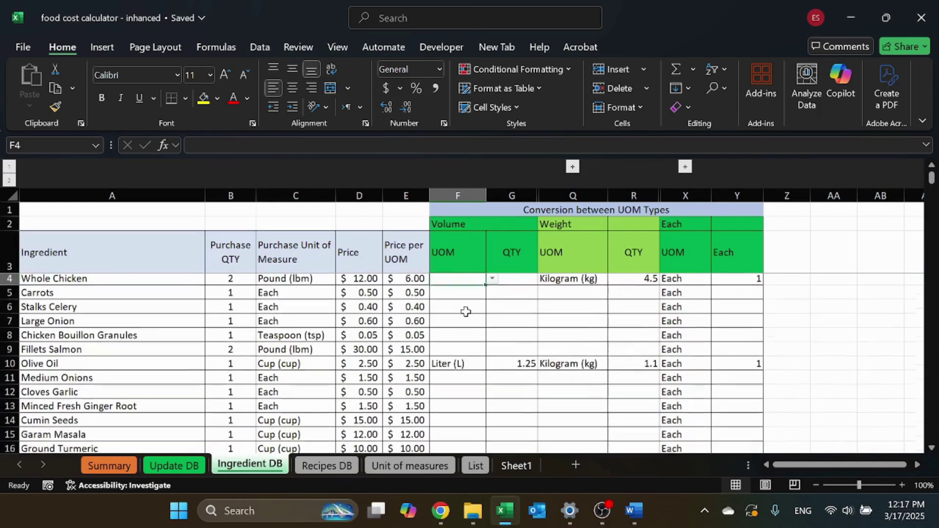
pyautogui.hotkey('ctrl', 'c')
pyautogui.scroll(-5, 464, 379)
pyautogui.scroll(-6, 464, 379)
pyautogui.scroll(3, 459, 373)
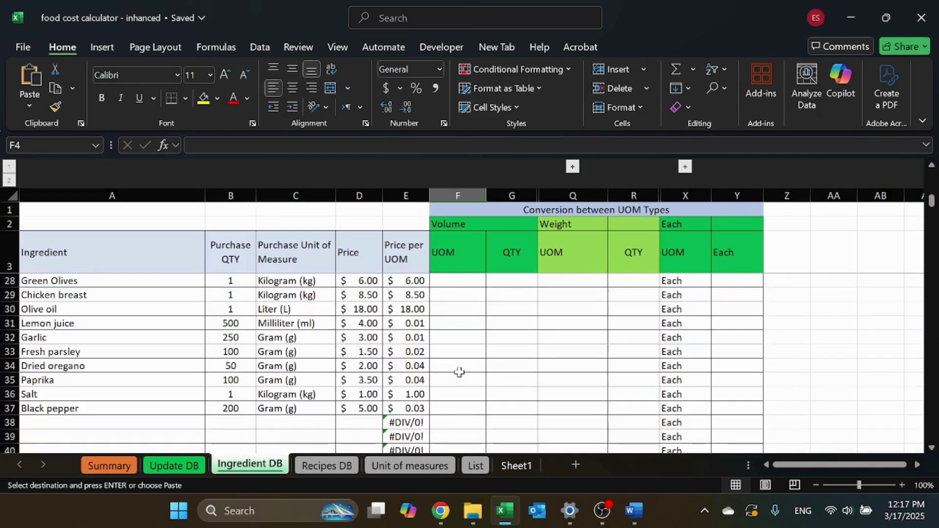
pyautogui.moveTo(458, 407); pyautogui.dragTo(449, 323)
pyautogui.hotkey('ctrl', 'v')
pyautogui.click(465, 326)
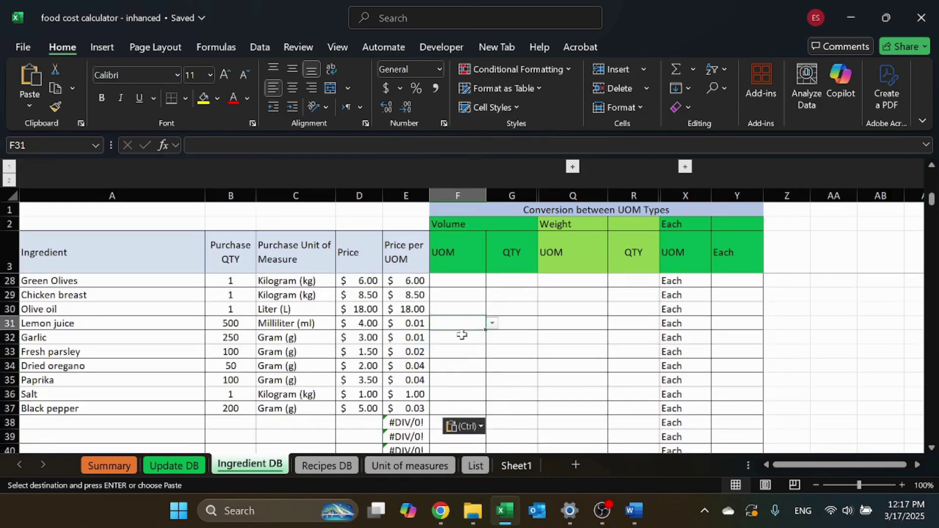
# - Set garlic's volume conversion in Ingredient DB to 2 Teaspoon (tsp)
pyautogui.click(462, 344)
pyautogui.click(492, 338)
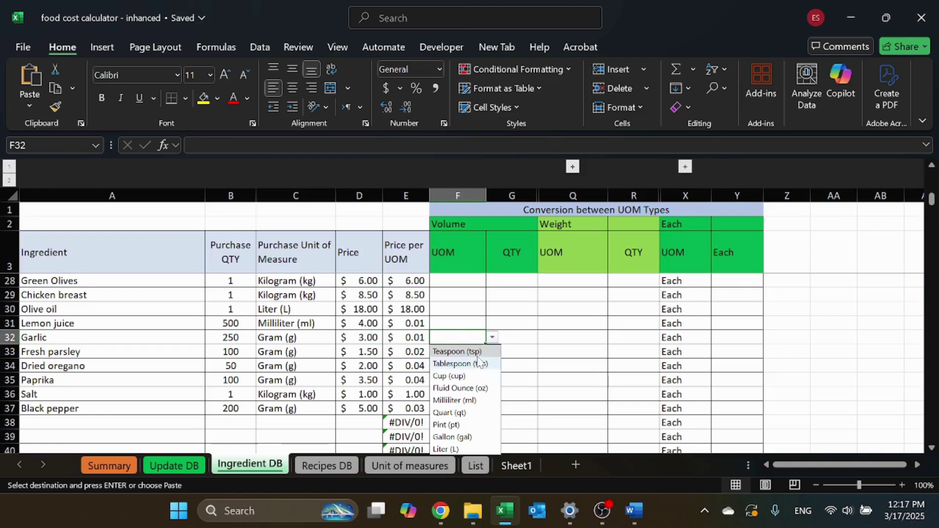
pyautogui.click(458, 350)
pyautogui.click(510, 337)
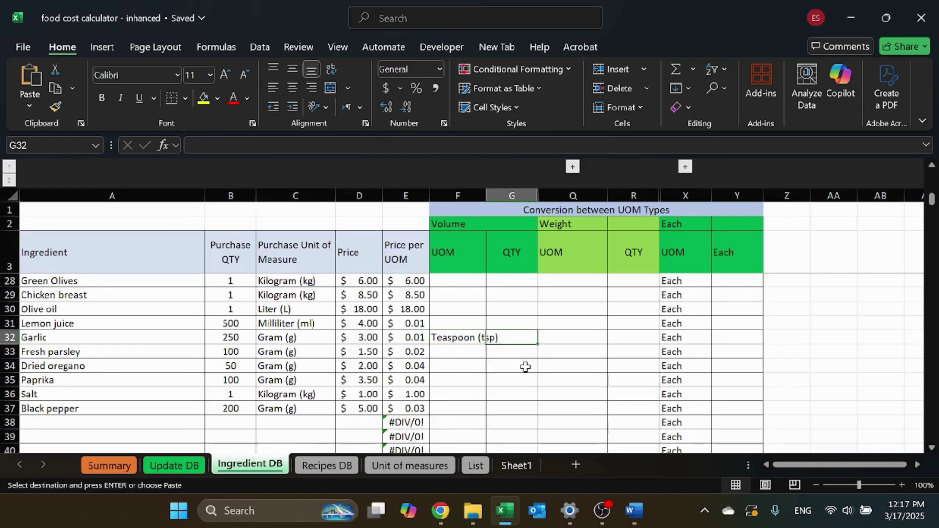
pyautogui.write('2')
# - Copy the empty weight UOM dropdown cell from the Medium Onions row to garlic's row (Q32)
pyautogui.click(583, 337)
pyautogui.scroll(6, 577, 333)
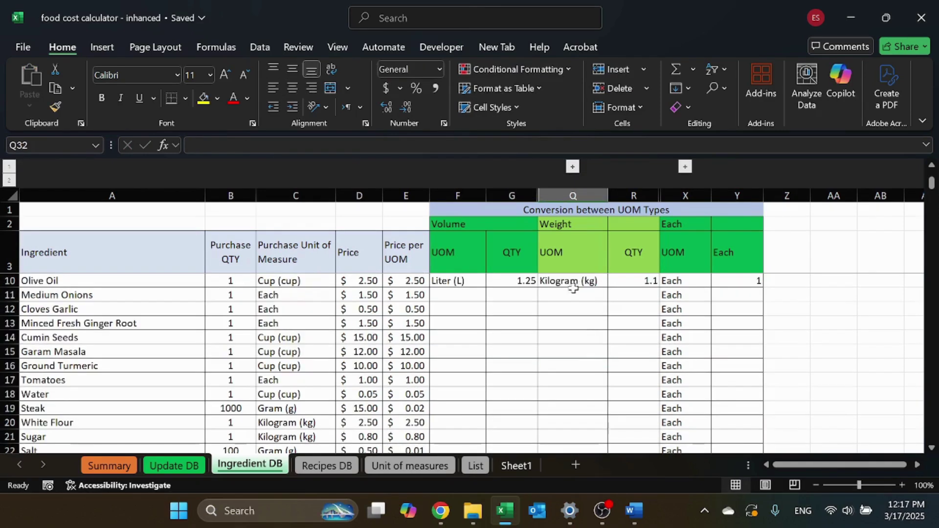
pyautogui.click(573, 291)
pyautogui.hotkey('ctrl', 'c')
pyautogui.scroll(-6, 573, 367)
pyautogui.click(581, 340)
pyautogui.hotkey('ctrl', 'v')
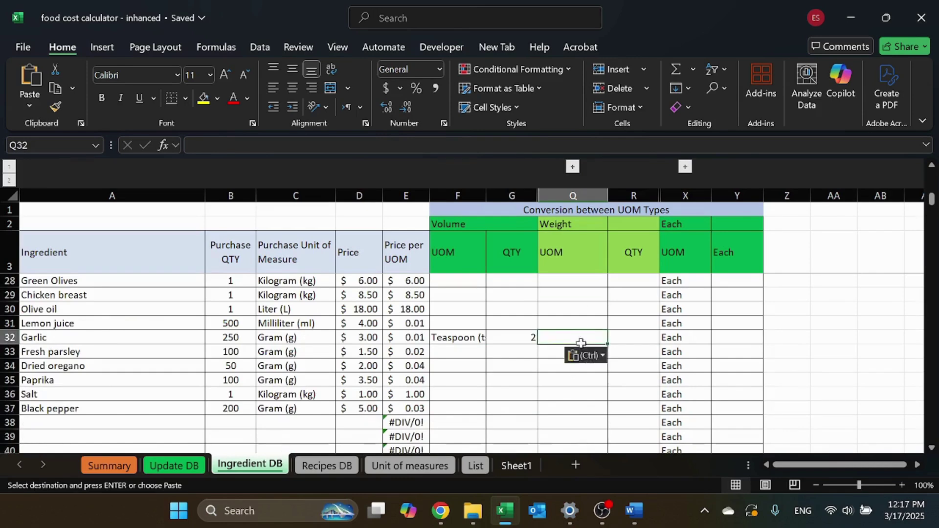
# - Set garlic's weight conversion to 15 Gram (g)
pyautogui.press('Escape')
pyautogui.click(614, 338)
pyautogui.click(593, 364)
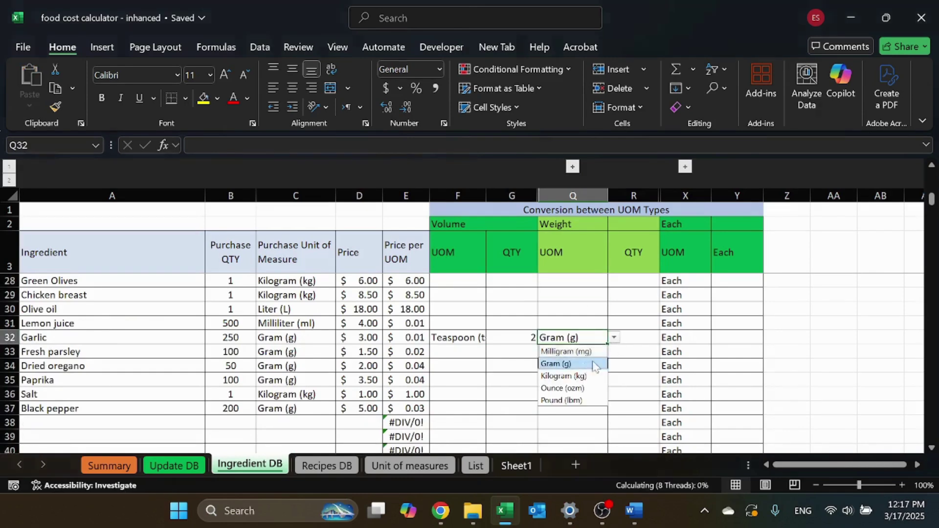
pyautogui.click(639, 336)
pyautogui.write('15')
pyautogui.click(584, 381)
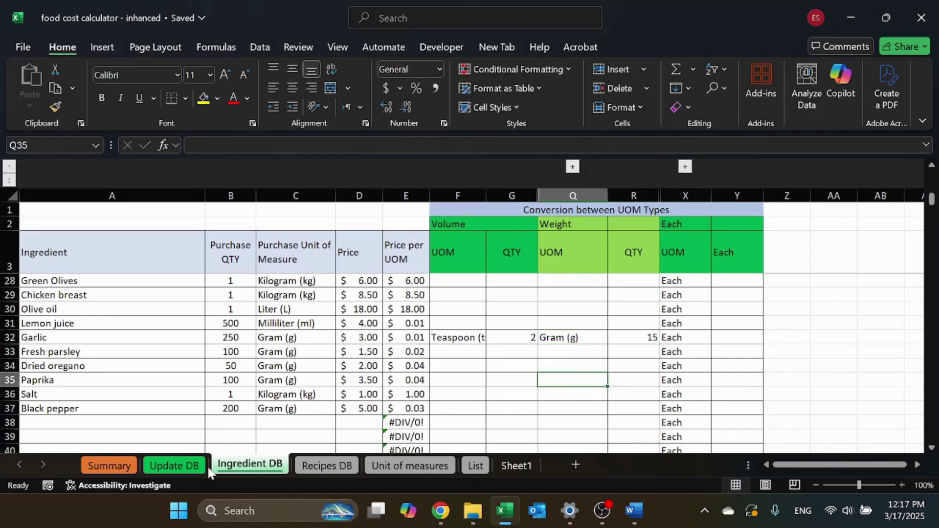
# - Recheck garlic on Update DB and set its Each conversion quantity in Ingredient DB to 1
pyautogui.click(174, 465)
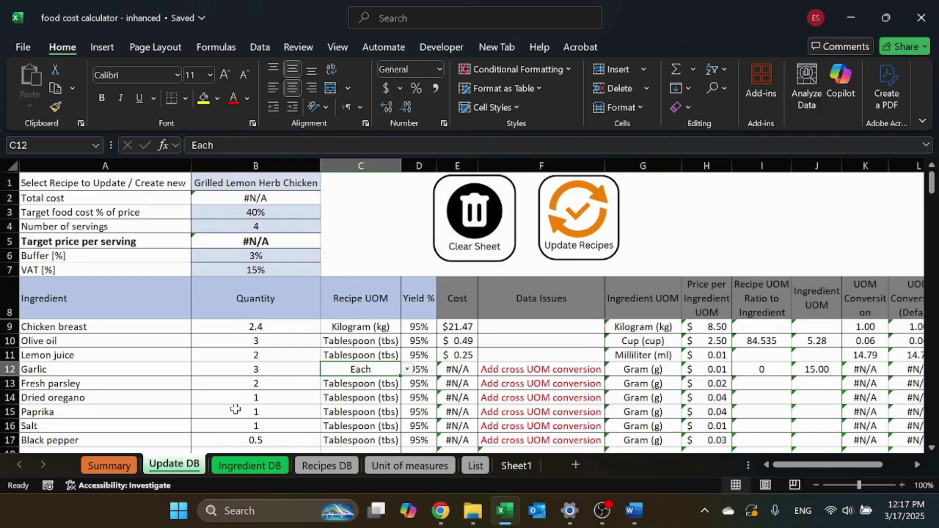
pyautogui.click(269, 466)
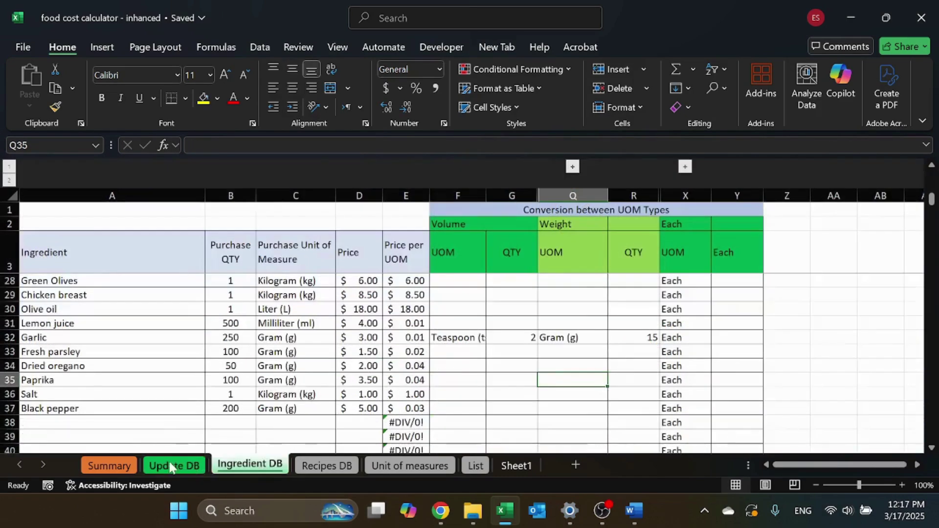
pyautogui.click(171, 467)
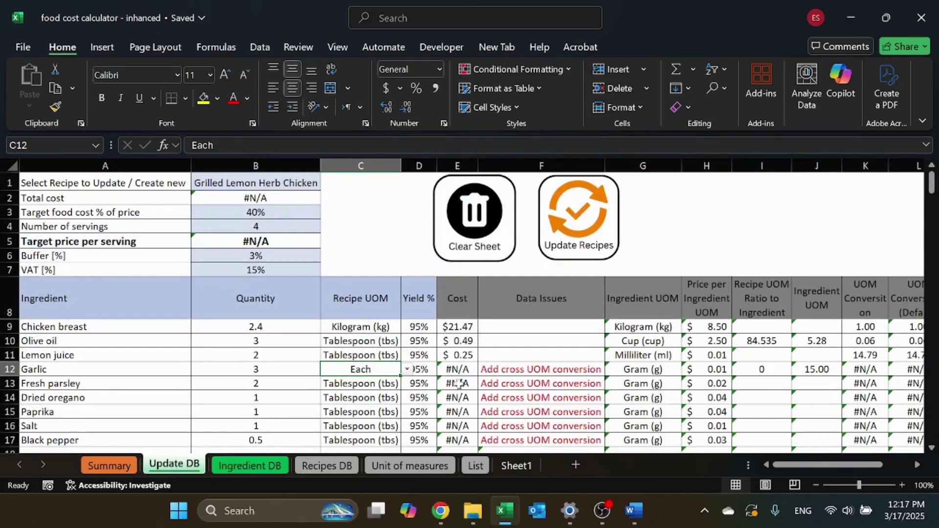
pyautogui.click(250, 465)
pyautogui.click(733, 339)
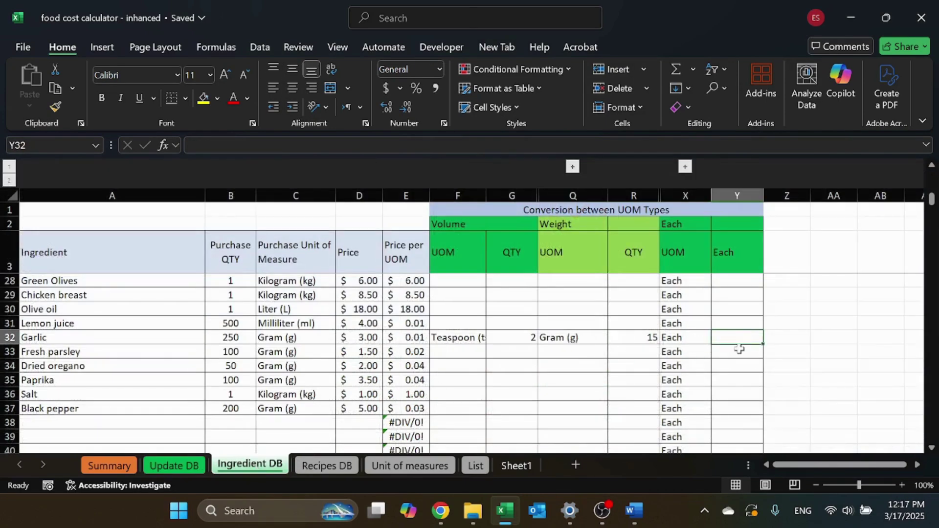
pyautogui.write('1')
pyautogui.click(609, 377)
# - On Update DB, set the recipe UOM of fresh parsley and dried oregano to Gram (g)
pyautogui.click(198, 466)
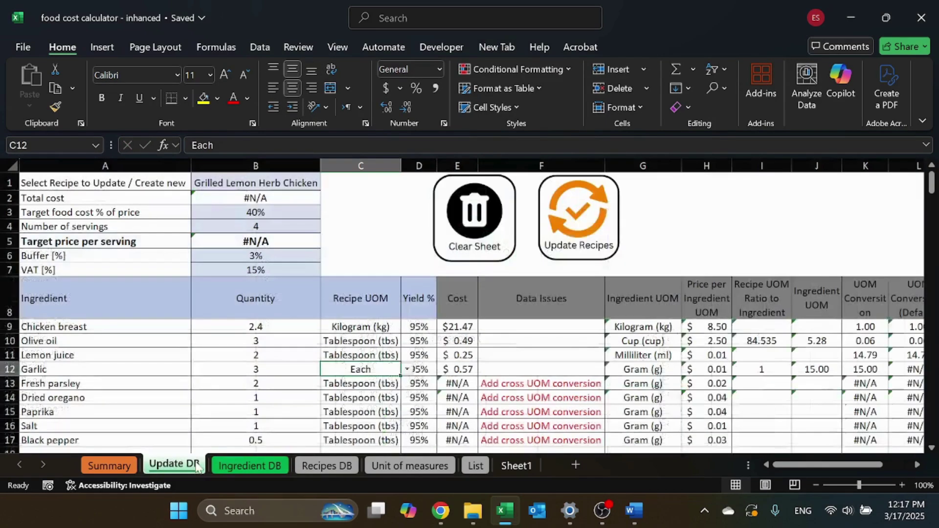
pyautogui.click(531, 374)
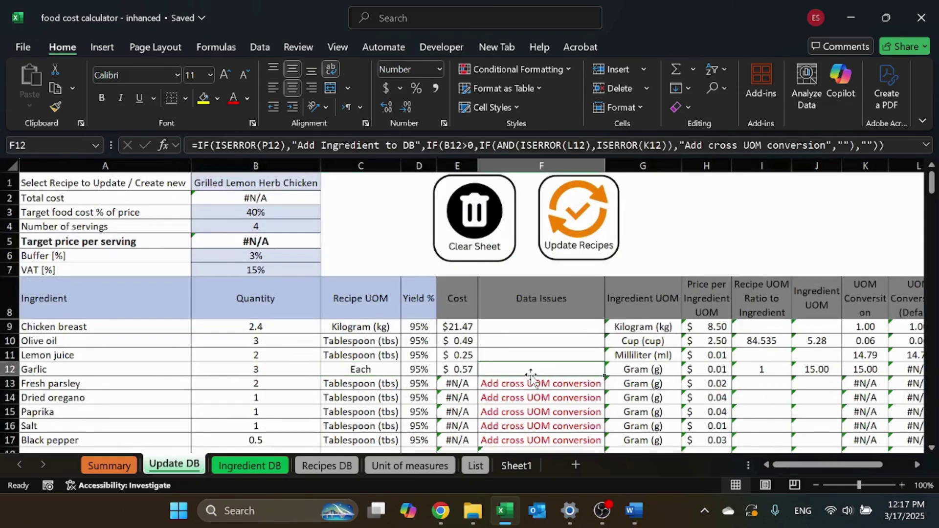
pyautogui.scroll(-1, 357, 372)
pyautogui.click(361, 341)
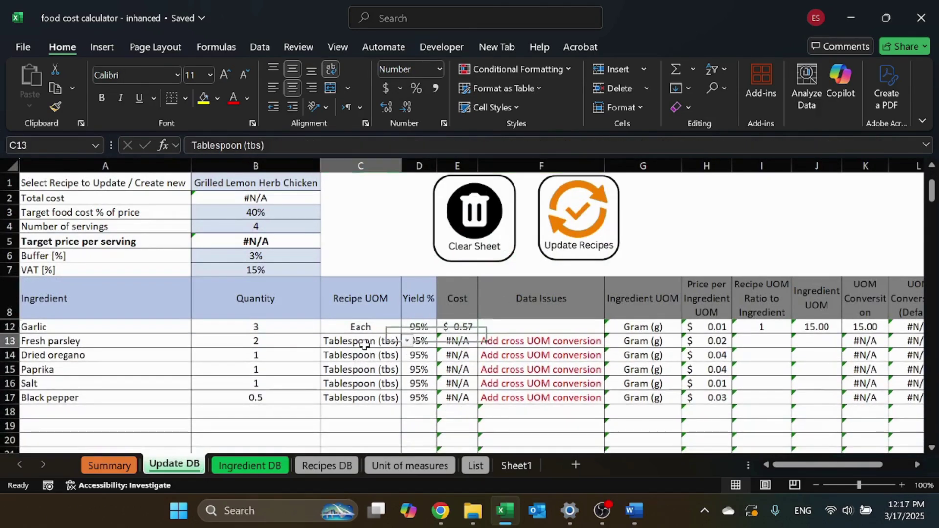
pyautogui.write('g')
pyautogui.press('Down')
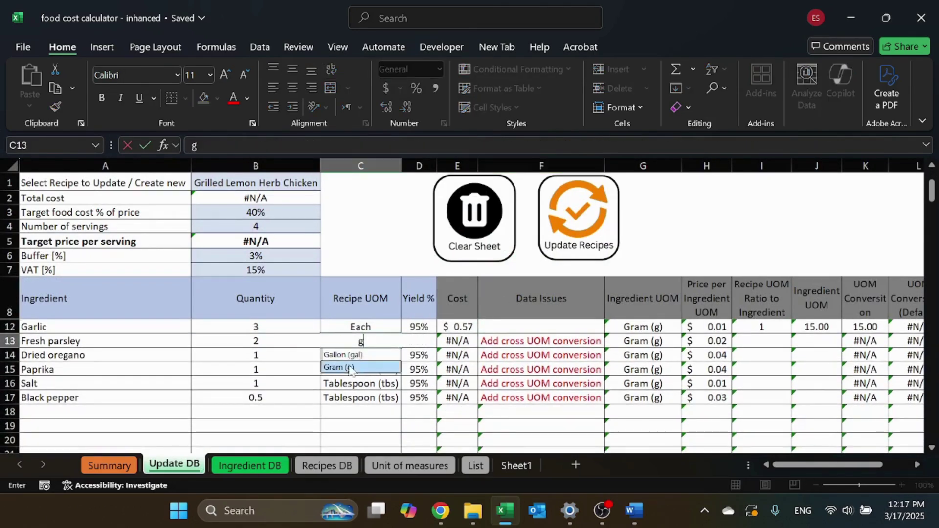
pyautogui.press('Return')
pyautogui.write('g')
pyautogui.press('Down')
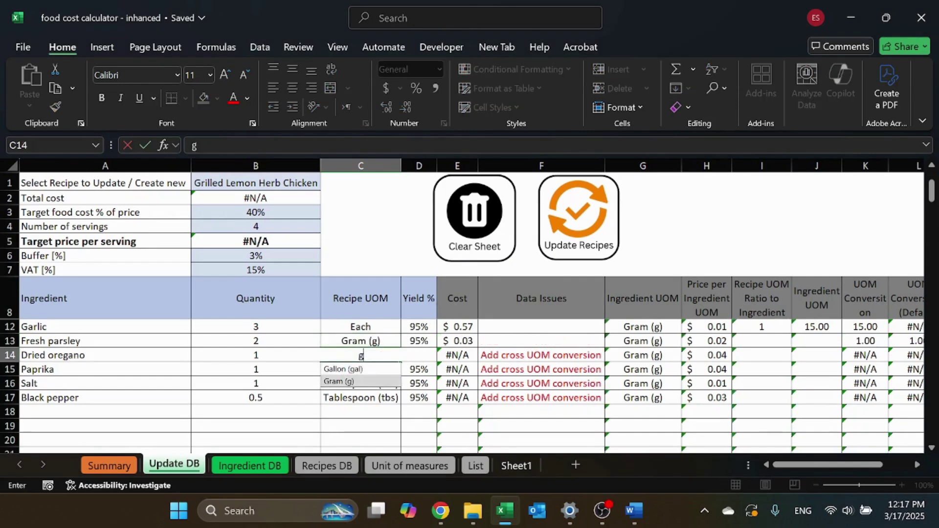
pyautogui.press('Return')
# - Copy the Gram (g) recipe UOM from fresh parsley to paprika, salt and black pepper
pyautogui.click(368, 342)
pyautogui.hotkey('ctrl', 'c')
pyautogui.moveTo(362, 369); pyautogui.dragTo(362, 398)
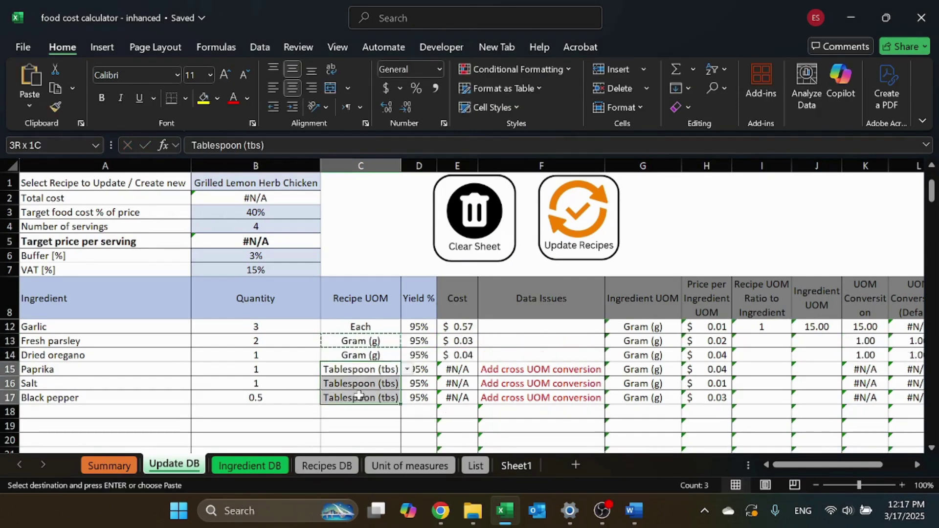
pyautogui.hotkey('ctrl', 'v')
# - Set the quantities to 15 for fresh parsley, 10 each for dried oregano, paprika and salt, and 5 for black pepper
pyautogui.click(304, 345)
pyautogui.write('15')
pyautogui.press('Return')
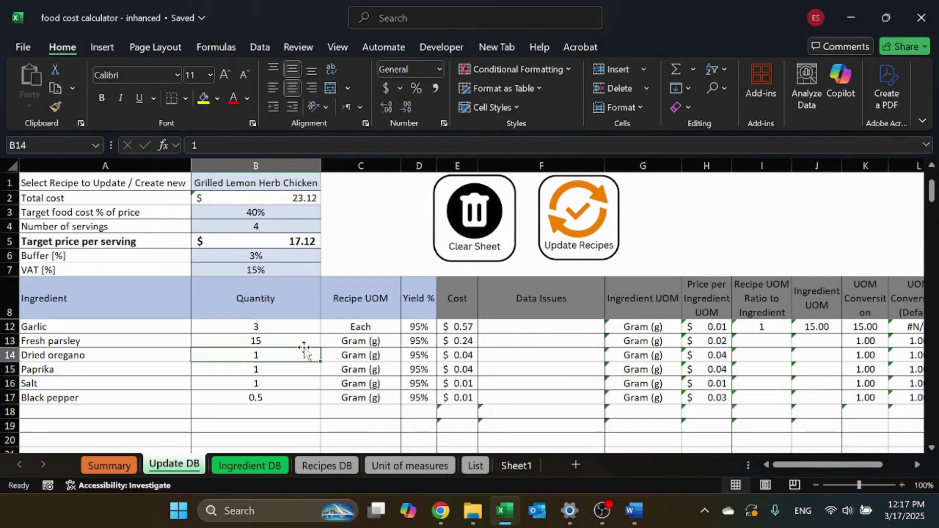
pyautogui.write('10')
pyautogui.press('Return')
pyautogui.write('10')
pyautogui.press('Return')
pyautogui.write('10')
pyautogui.press('Return')
pyautogui.write('5')
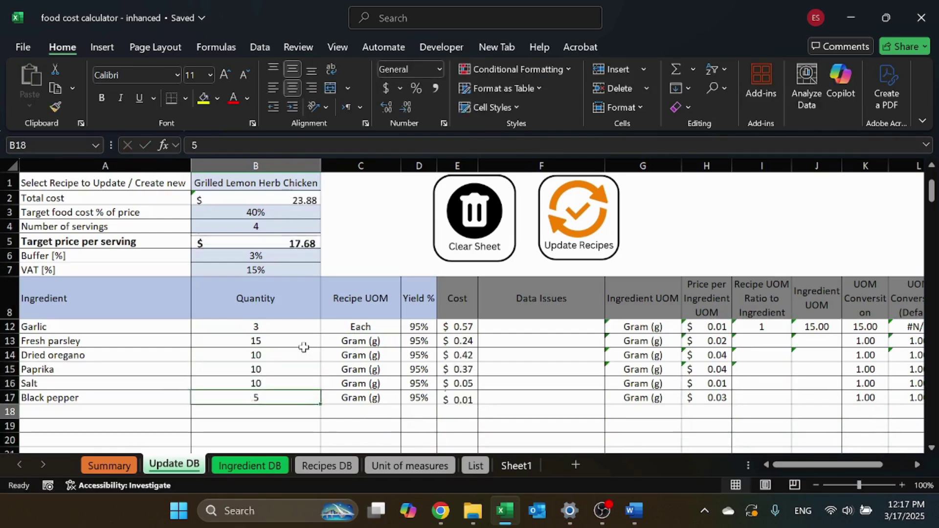
pyautogui.press('Return')
pyautogui.press('Up')
pyautogui.scroll(1, 366, 370)
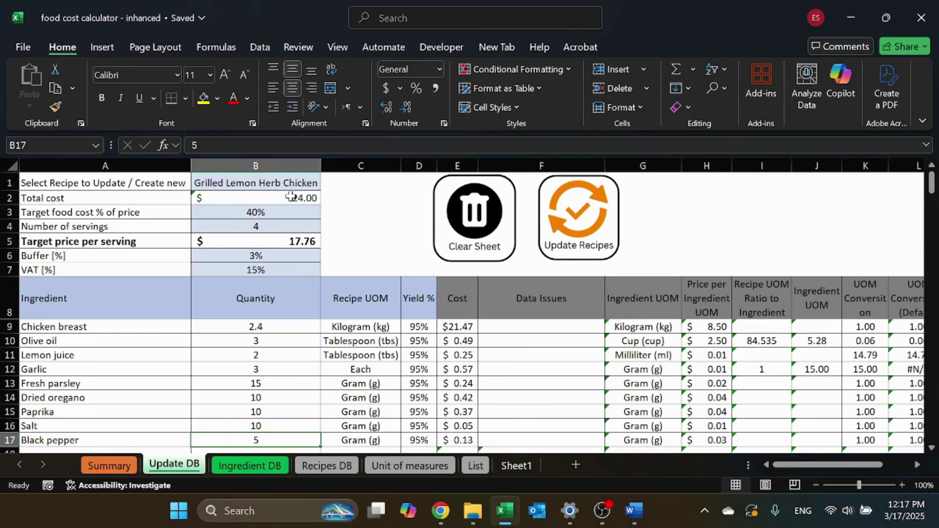
# - Save the Grilled Lemon Herb Chicken recipe with Update Recipes and check its rows in Recipes DB
pyautogui.click(588, 216)
pyautogui.click(333, 466)
pyautogui.scroll(-5, 220, 337)
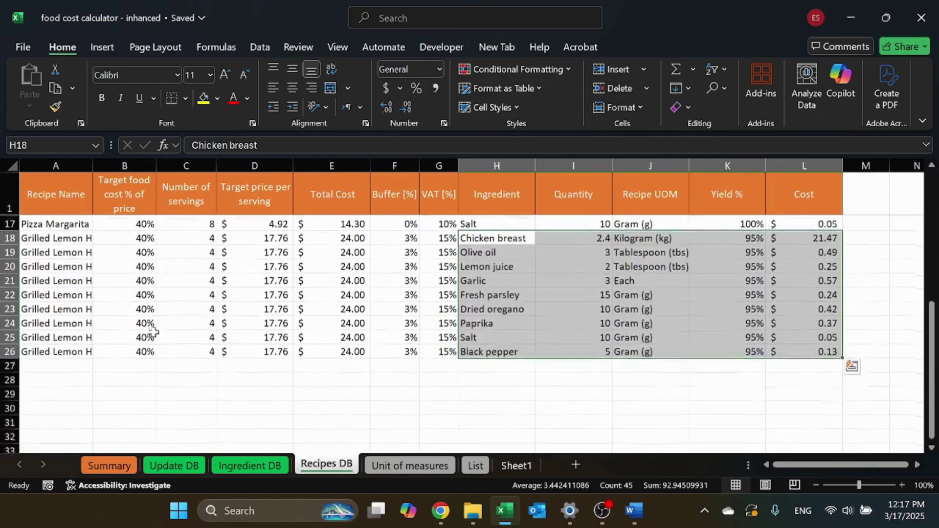
# - Return to Update DB and load the Pizza Dough recipe to view its ingredients
pyautogui.click(285, 465)
pyautogui.click(177, 465)
pyautogui.click(309, 179)
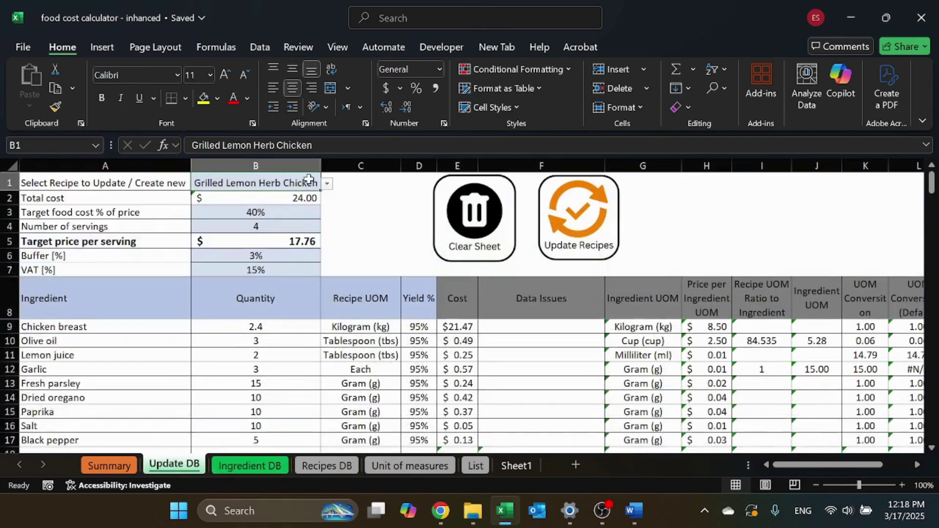
pyautogui.click(327, 184)
pyautogui.click(220, 222)
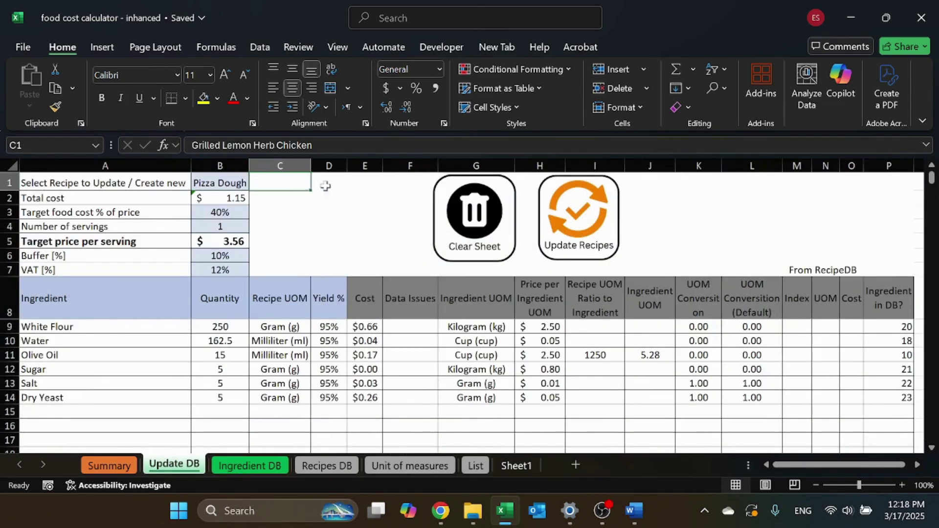
# - Reload the Grilled Lemon Herb Chicken recipe and review the recipe overview on the Summary sheet
pyautogui.click(261, 183)
pyautogui.click(220, 182)
pyautogui.click(255, 184)
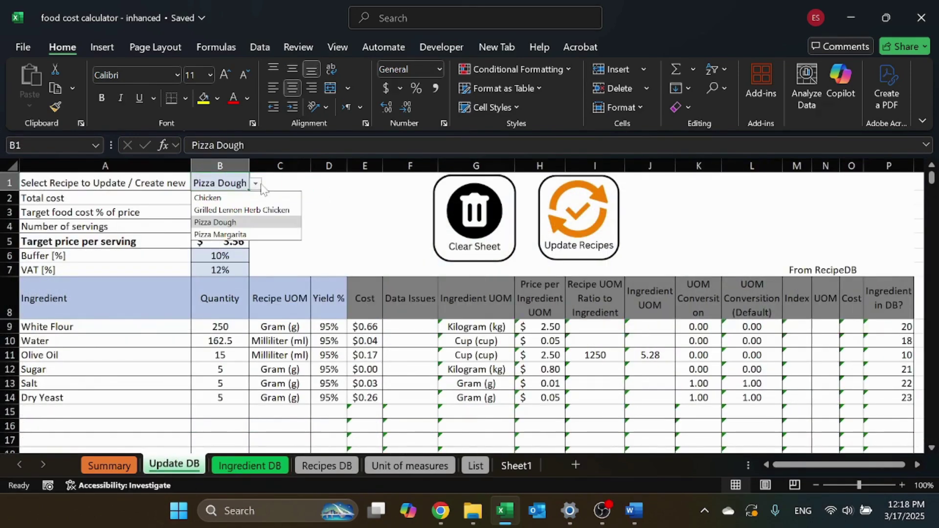
pyautogui.click(229, 210)
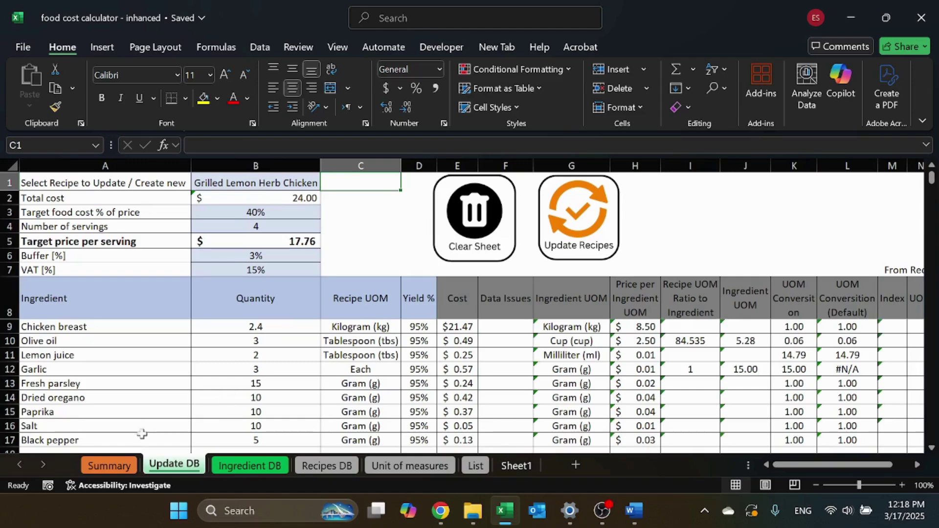
pyautogui.click(122, 467)
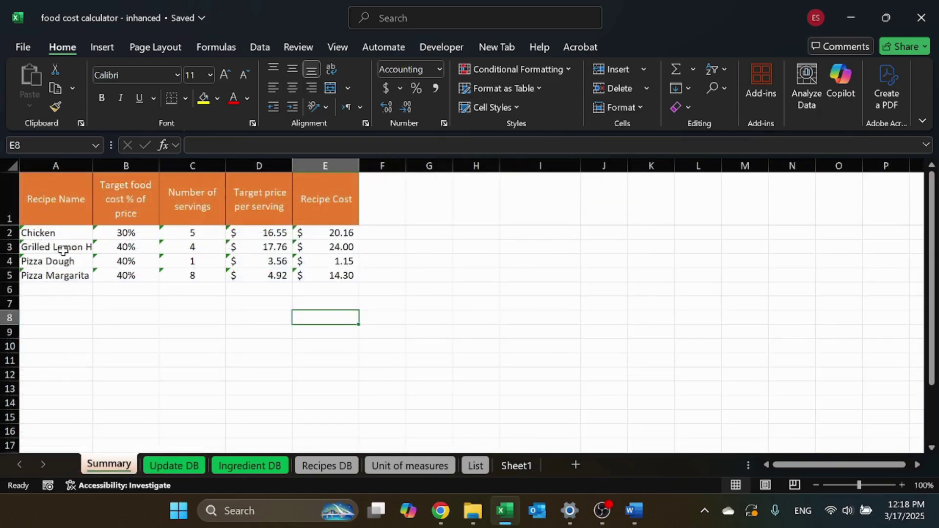
# - Back on Update DB, load the Pizza Dough recipe, followed by the Pizza Margarita recipe
pyautogui.click(193, 467)
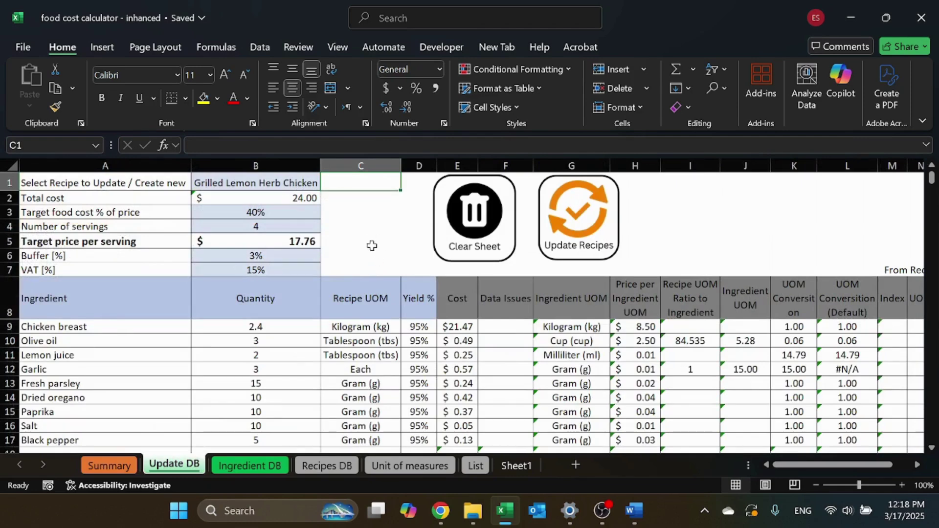
pyautogui.click(296, 182)
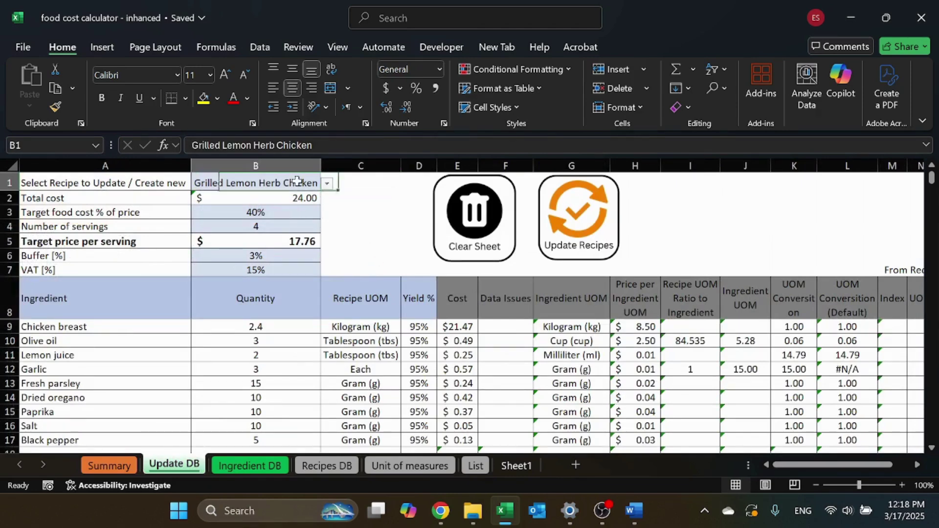
pyautogui.click(332, 183)
pyautogui.click(230, 221)
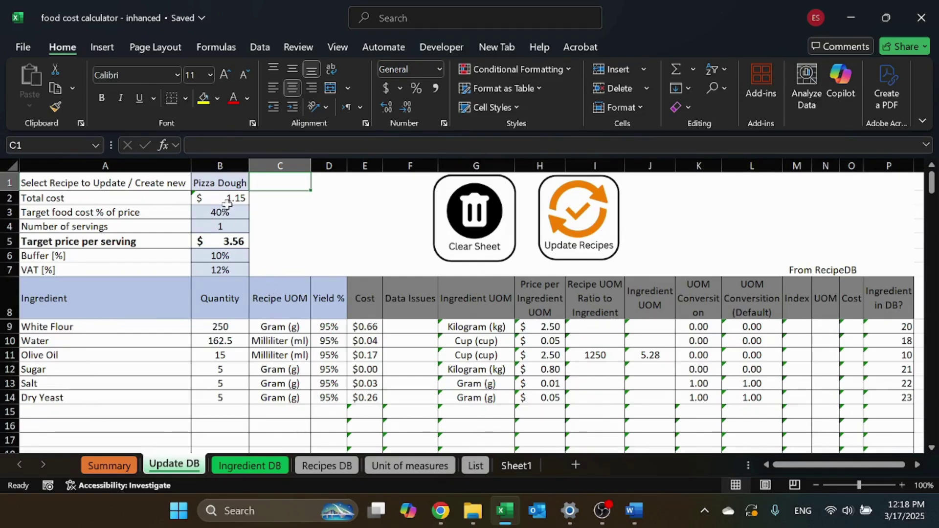
pyautogui.click(231, 184)
pyautogui.click(256, 184)
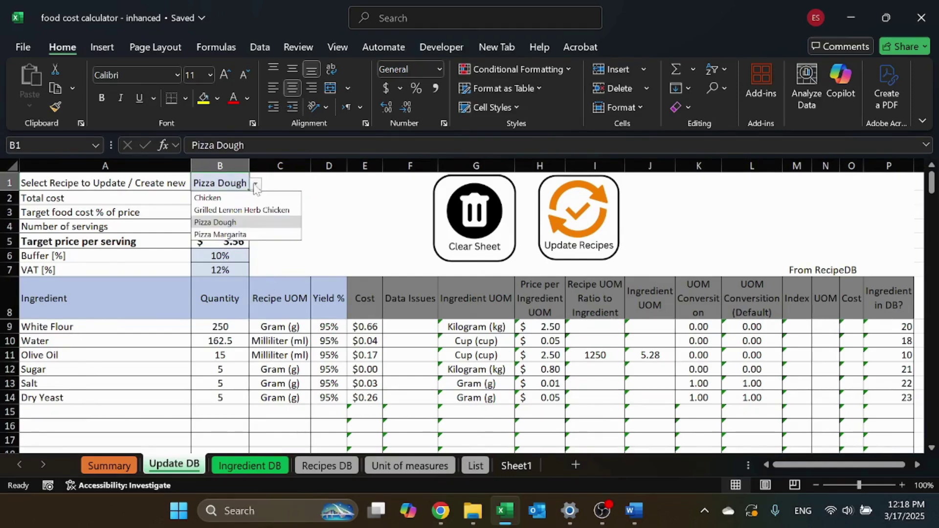
pyautogui.click(225, 235)
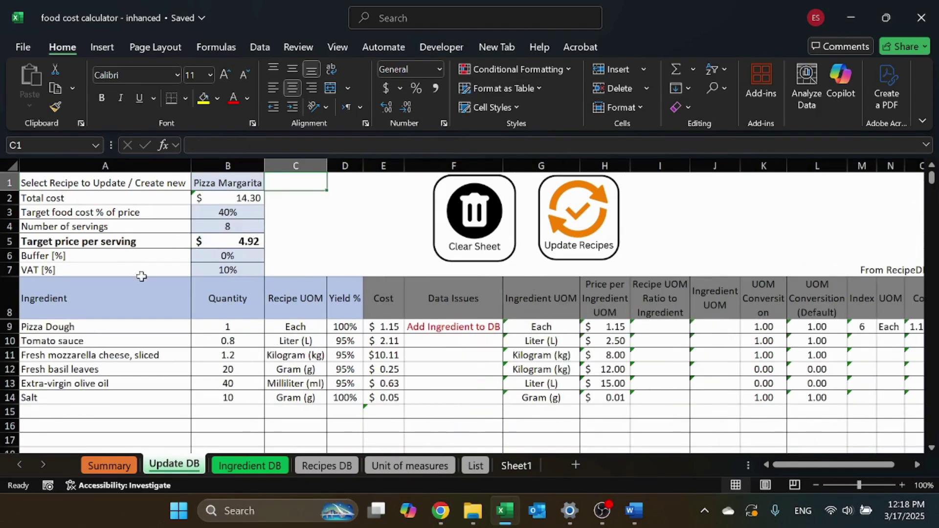
# - Examine how Pizza Dough is used as an ingredient in Pizza Margarita, checking its quantity, recipe UOM and cost
pyautogui.click(100, 335)
pyautogui.click(11, 326)
pyautogui.click(100, 325)
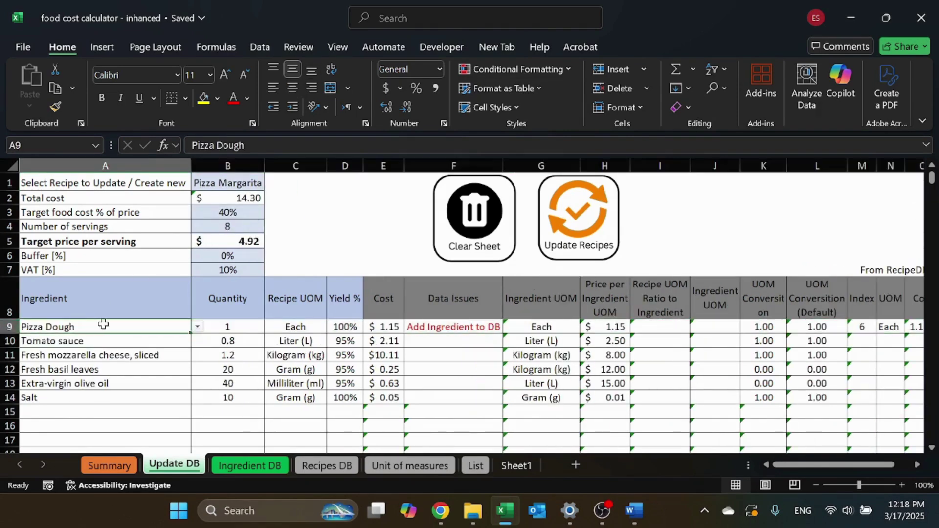
pyautogui.click(227, 327)
pyautogui.click(277, 331)
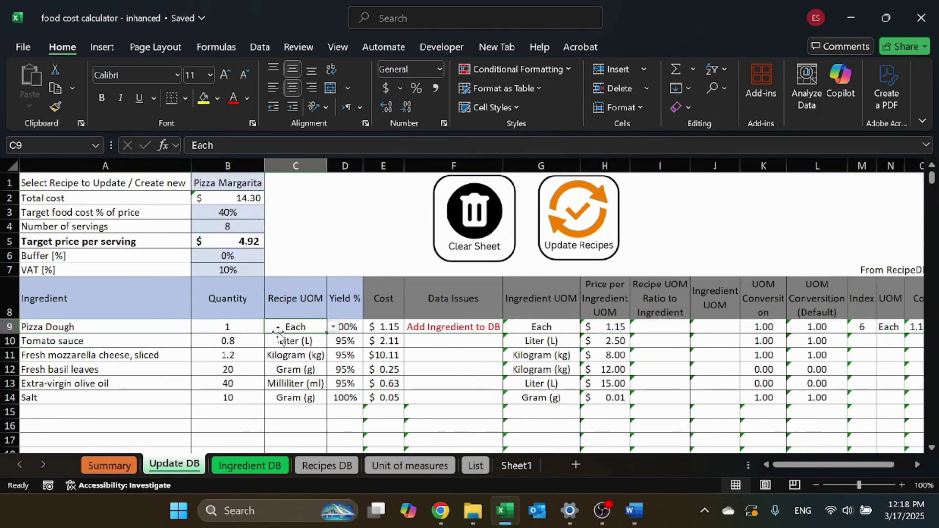
pyautogui.click(395, 327)
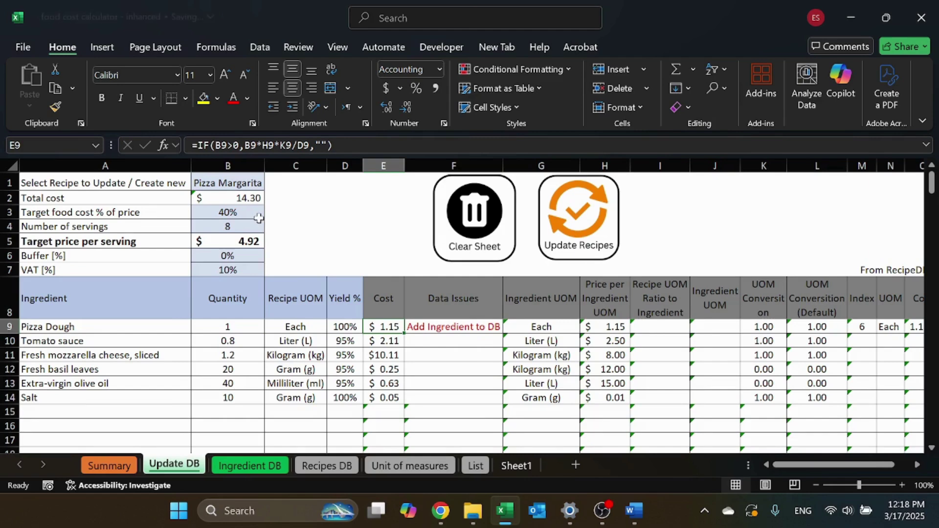
pyautogui.scroll(-1, 271, 210)
pyautogui.scroll(1, 324, 275)
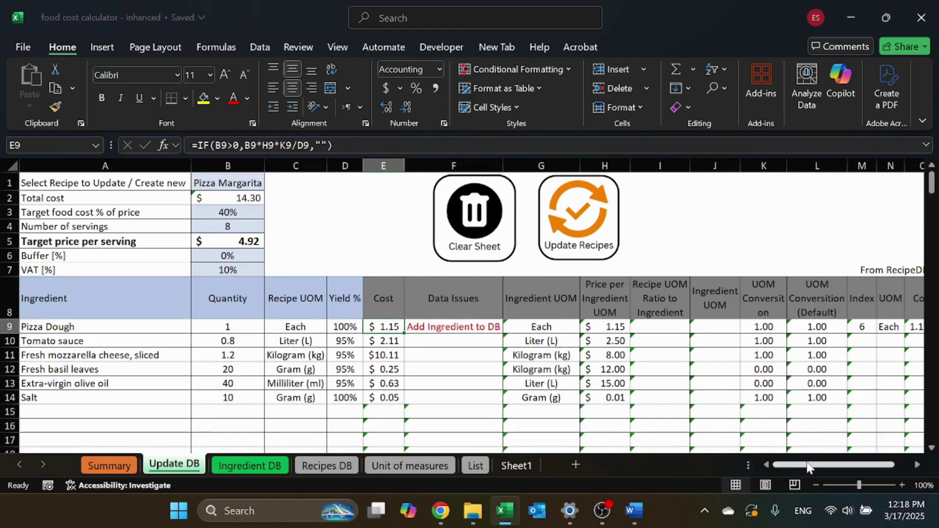
pyautogui.hscroll(2, 469, 331)
pyautogui.hscroll(-2, 519, 335)
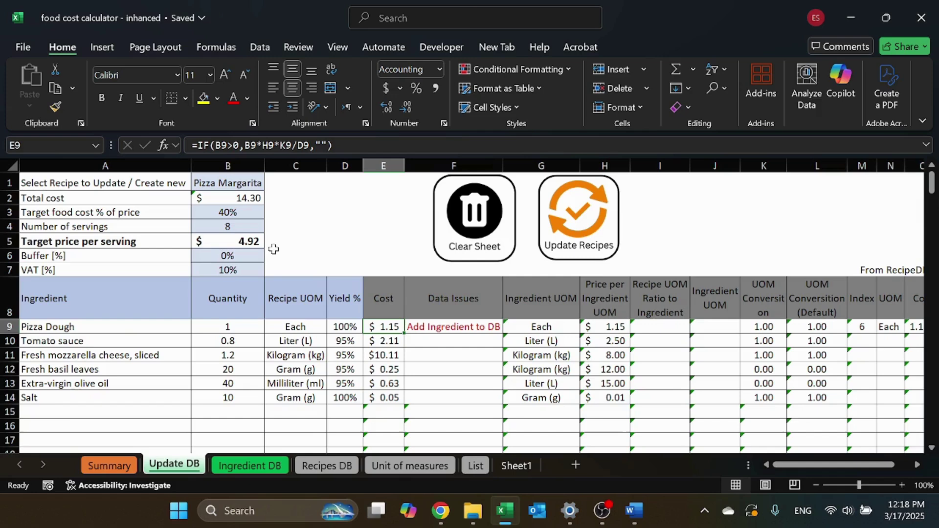
# - Change the loaded recipe's name in B1 to Pizza Margarita 2
pyautogui.click(259, 182)
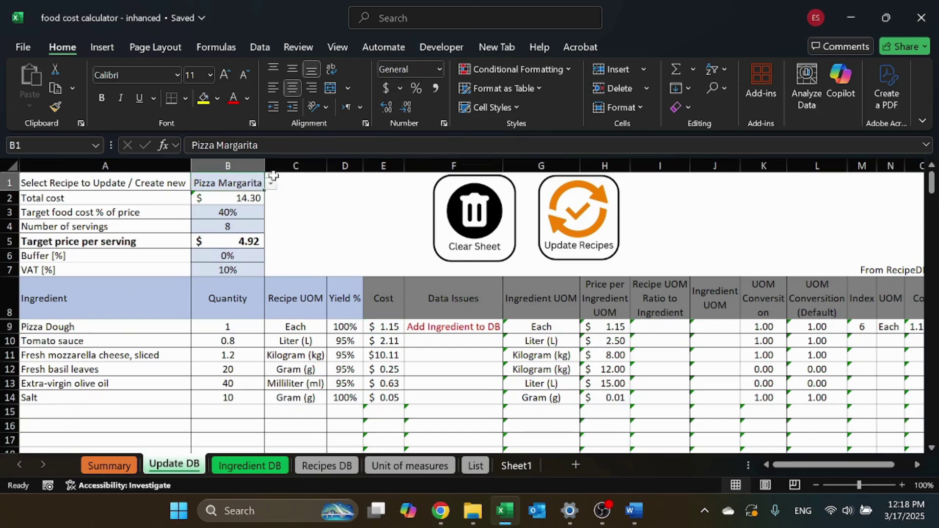
pyautogui.click(303, 146)
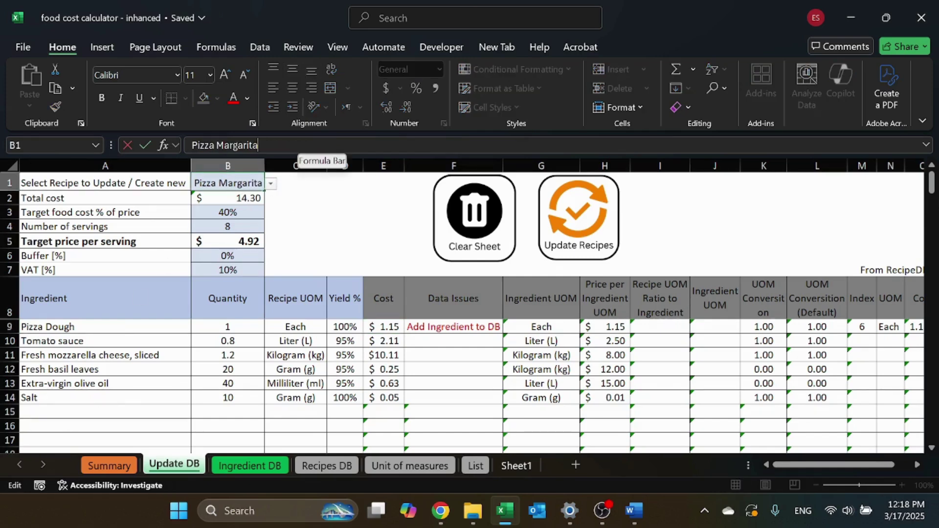
pyautogui.write('2')
pyautogui.press('Return')
pyautogui.click(345, 256)
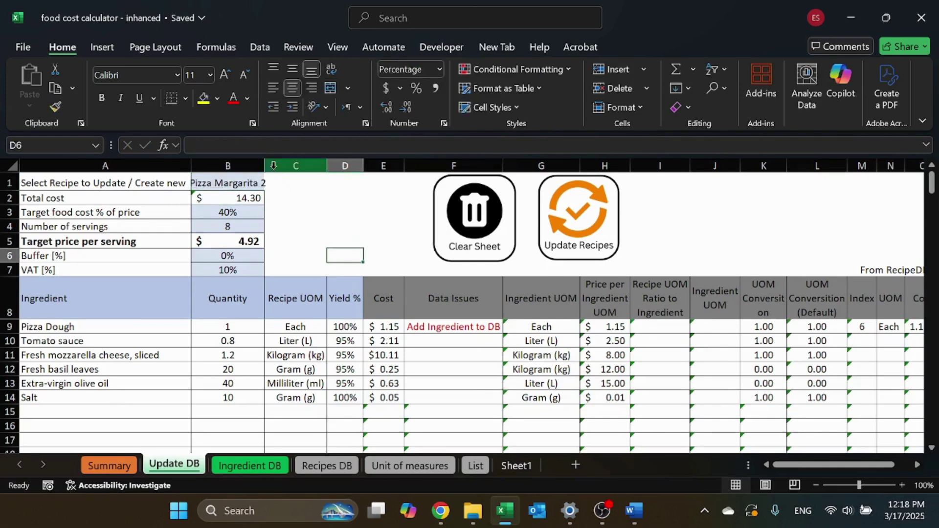
# - Clear the recipe sheet to start from an empty form
pyautogui.click(131, 408)
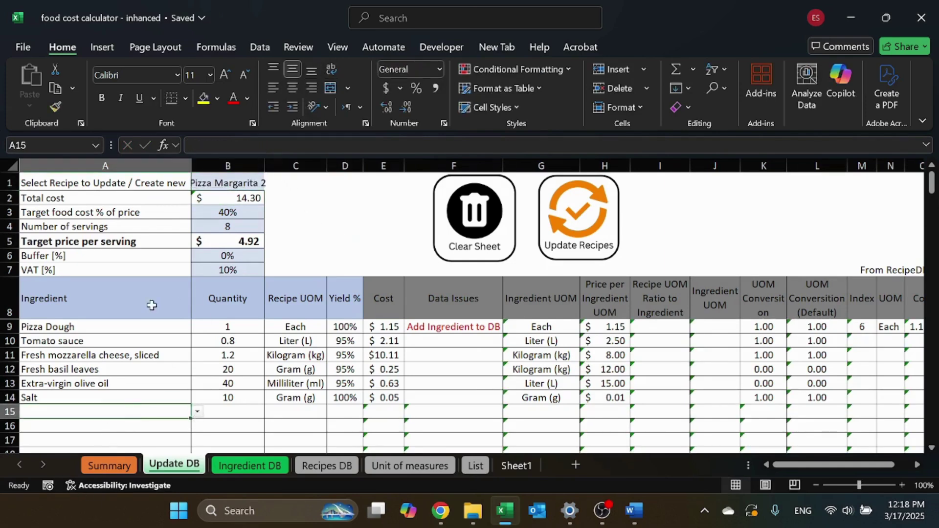
pyautogui.click(477, 247)
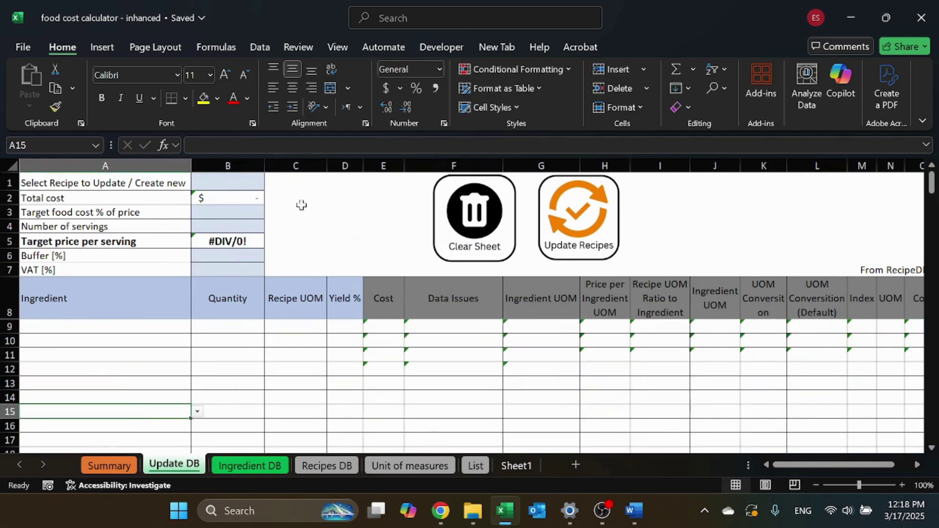
pyautogui.click(224, 180)
pyautogui.click(271, 184)
pyautogui.click(371, 223)
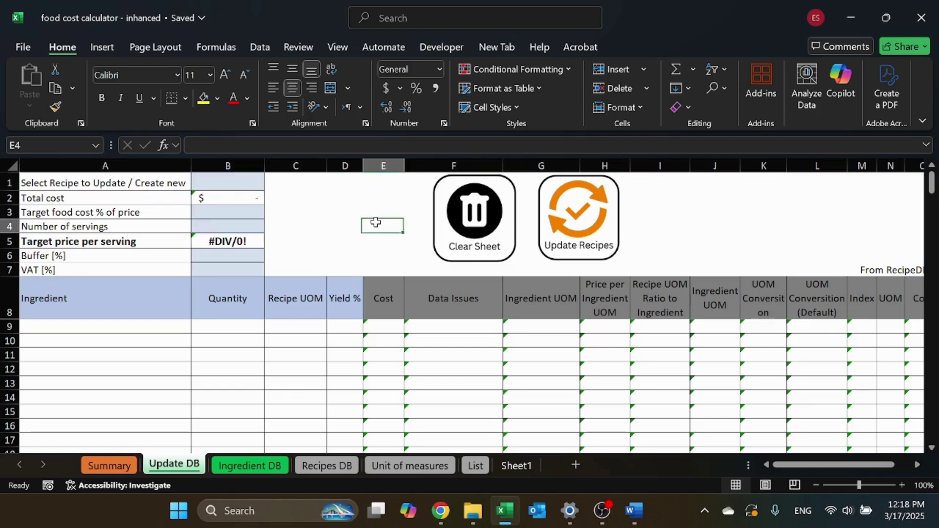
# - Name the new recipe Pizza 2 in B1
pyautogui.click(244, 169)
pyautogui.click(238, 181)
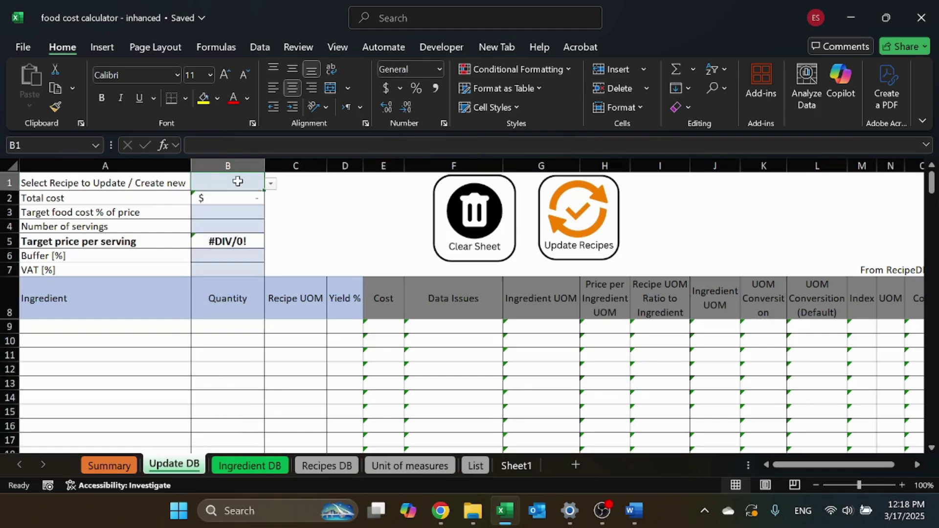
pyautogui.write('P')
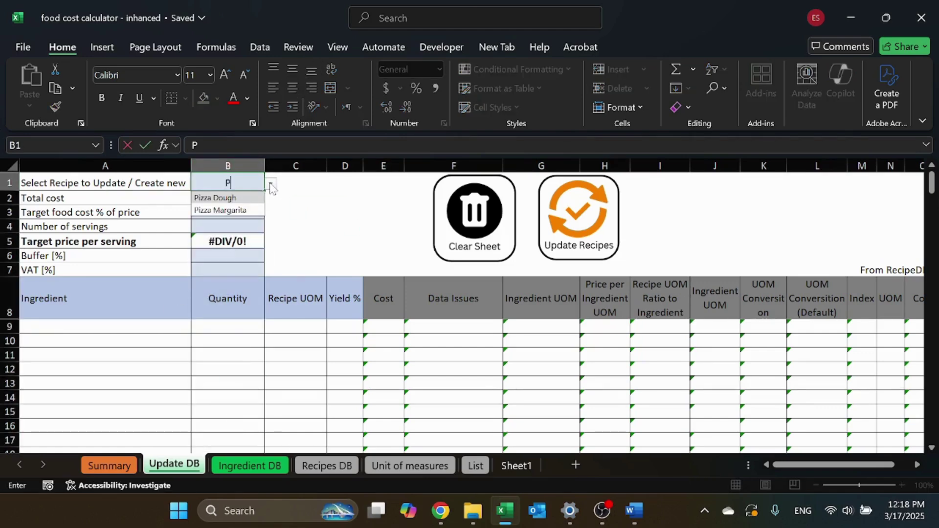
pyautogui.write('izza 2')
pyautogui.press('Left')
pyautogui.press('Left')
pyautogui.write('a')
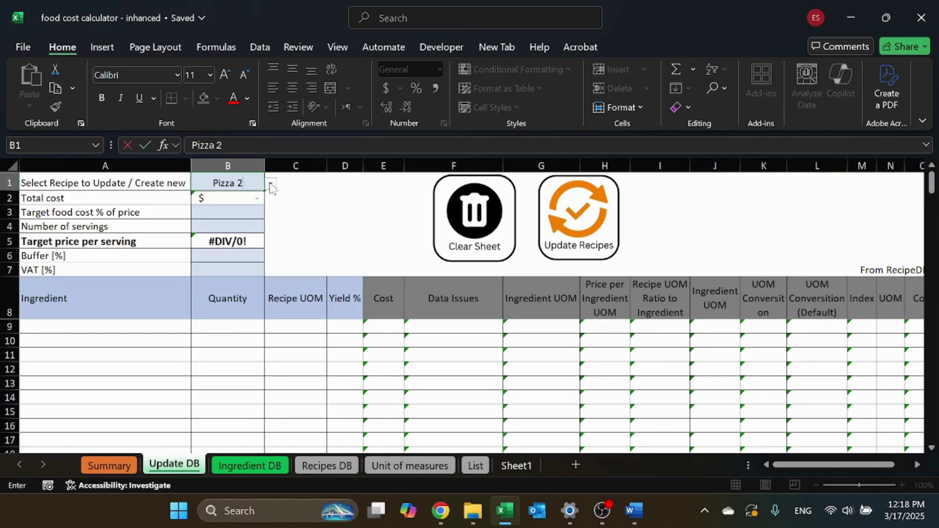
pyautogui.press('Return')
# - Choose the existing Pizza Margarita recipe as the first ingredient of Pizza 2 in A9
pyautogui.click(122, 326)
pyautogui.click(198, 326)
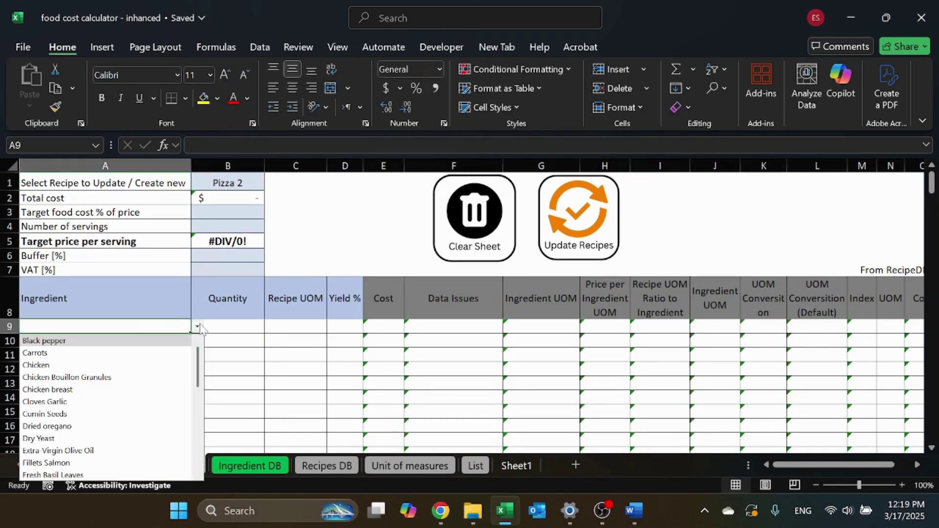
pyautogui.scroll(-5, 104, 440)
pyautogui.write('p')
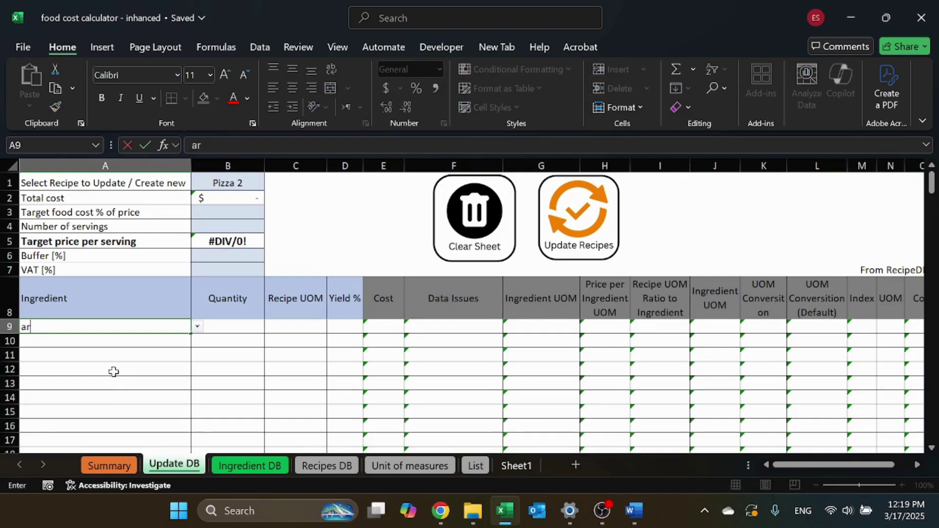
pyautogui.press('BackSpace')
pyautogui.write('marga')
pyautogui.press('Down')
pyautogui.press('Tab')
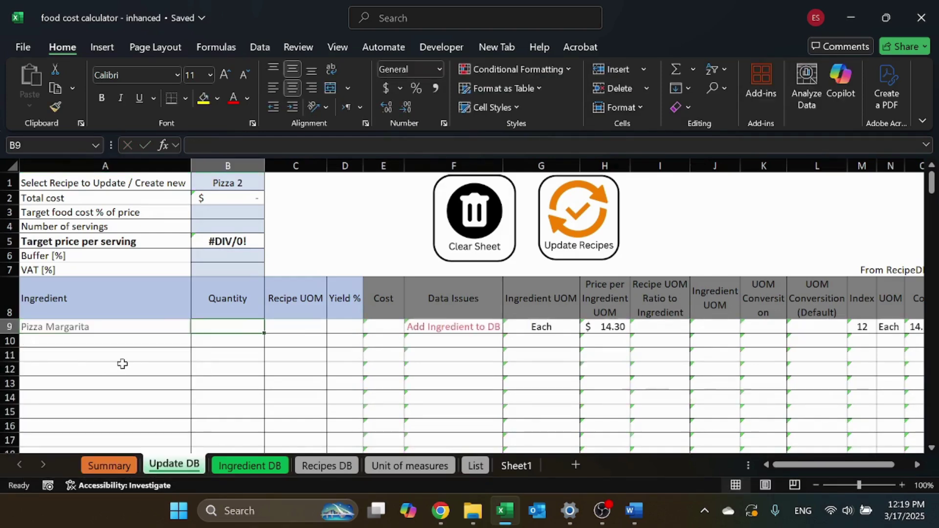
# - Set the Pizza Margarita ingredient's quantity to 1, recipe UOM to Each and yield to 100%
pyautogui.write('1')
pyautogui.press('Tab')
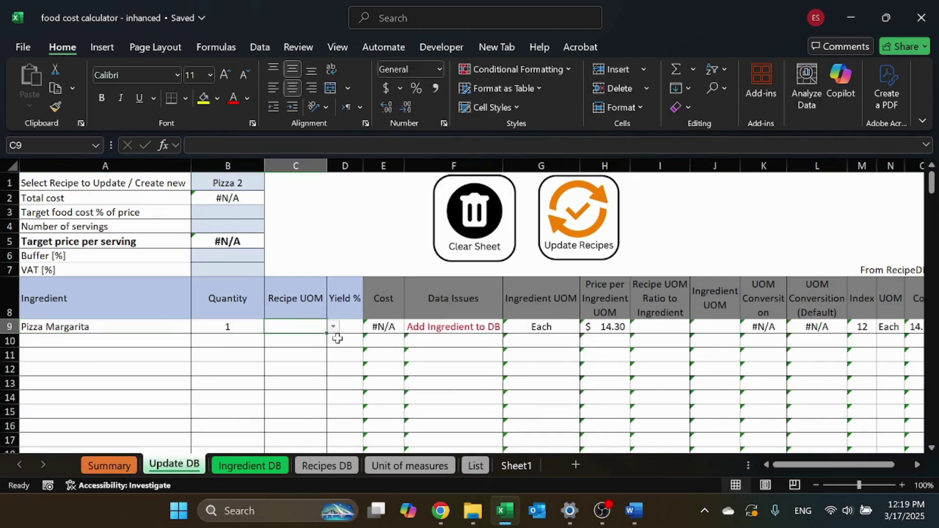
pyautogui.click(335, 333)
pyautogui.press('Down')
pyautogui.press('Tab')
pyautogui.write('100')
pyautogui.press('Return')
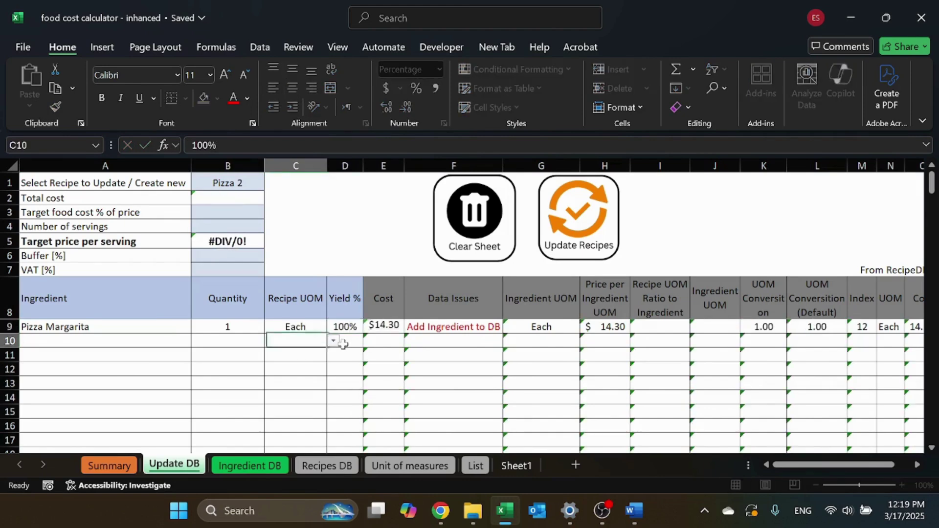
pyautogui.press('Up')
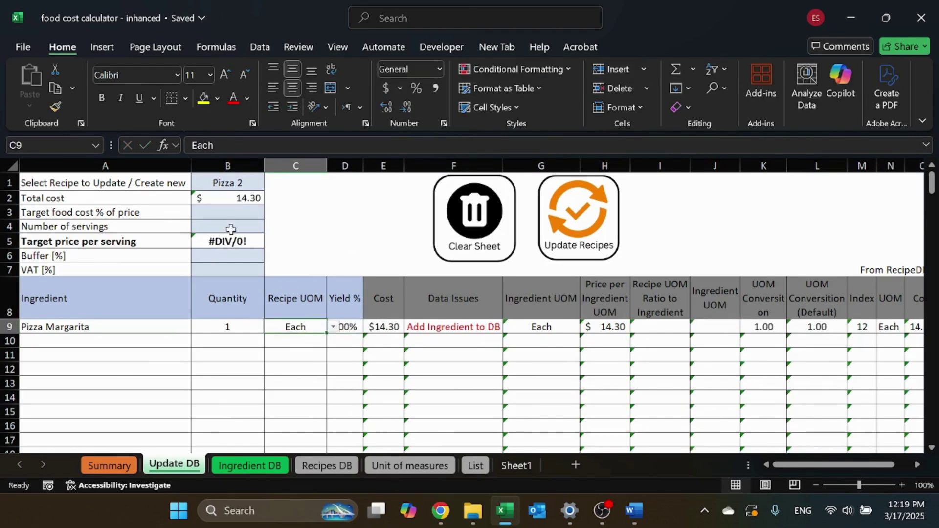